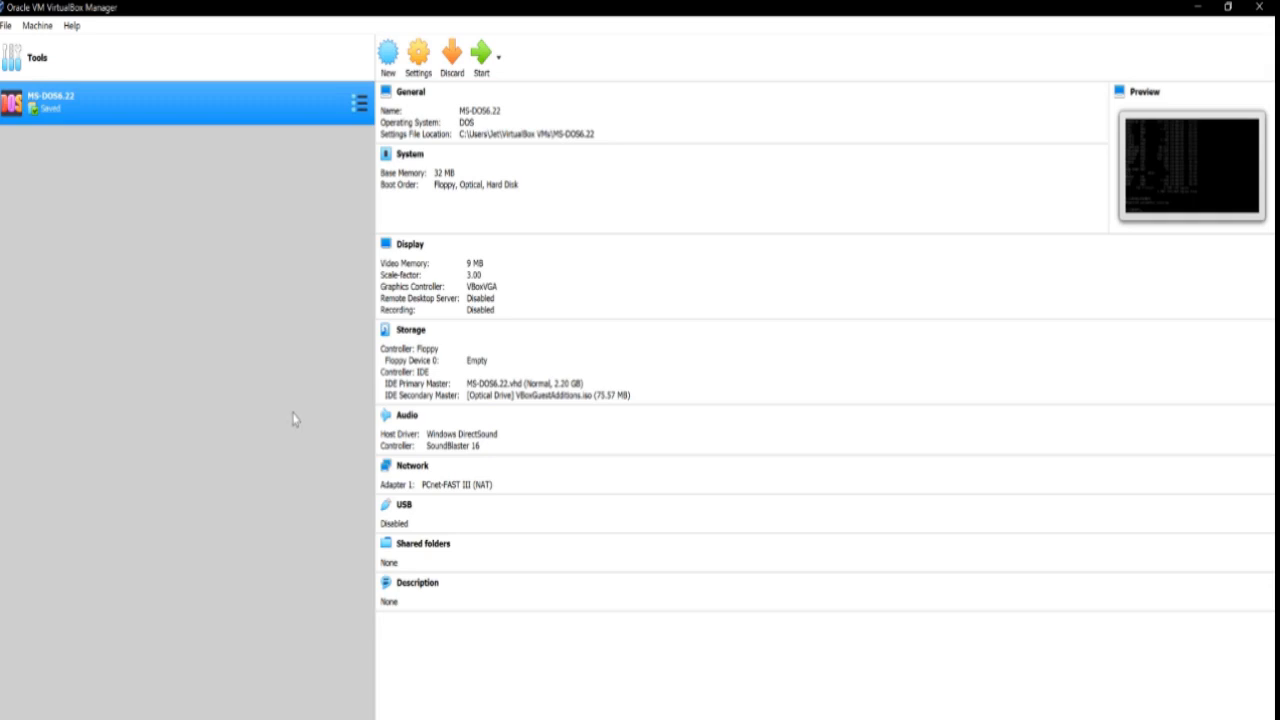
# - Review the disk images in the Microsoft MS-DOS 6.22 Plus Enhanced Tools (3.5) folder, and minimize the folder window
pyautogui.click(350, 718)
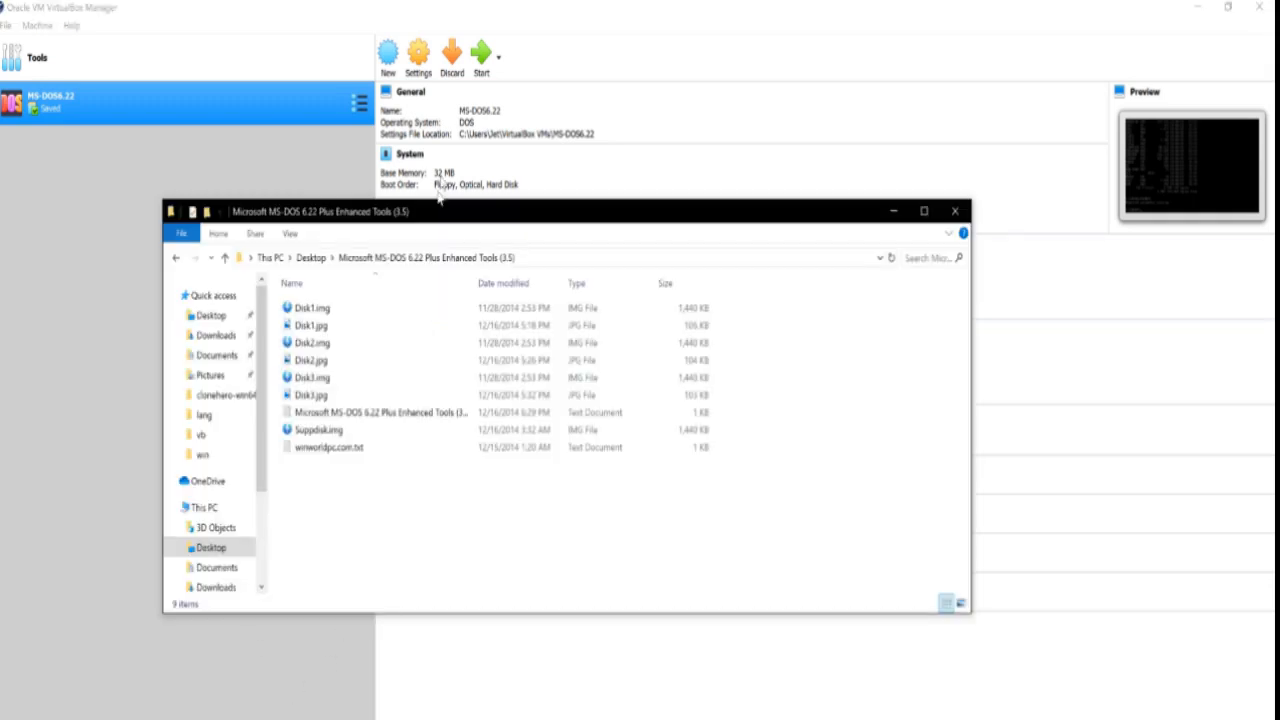
pyautogui.moveTo(463, 211); pyautogui.dragTo(584, 245)
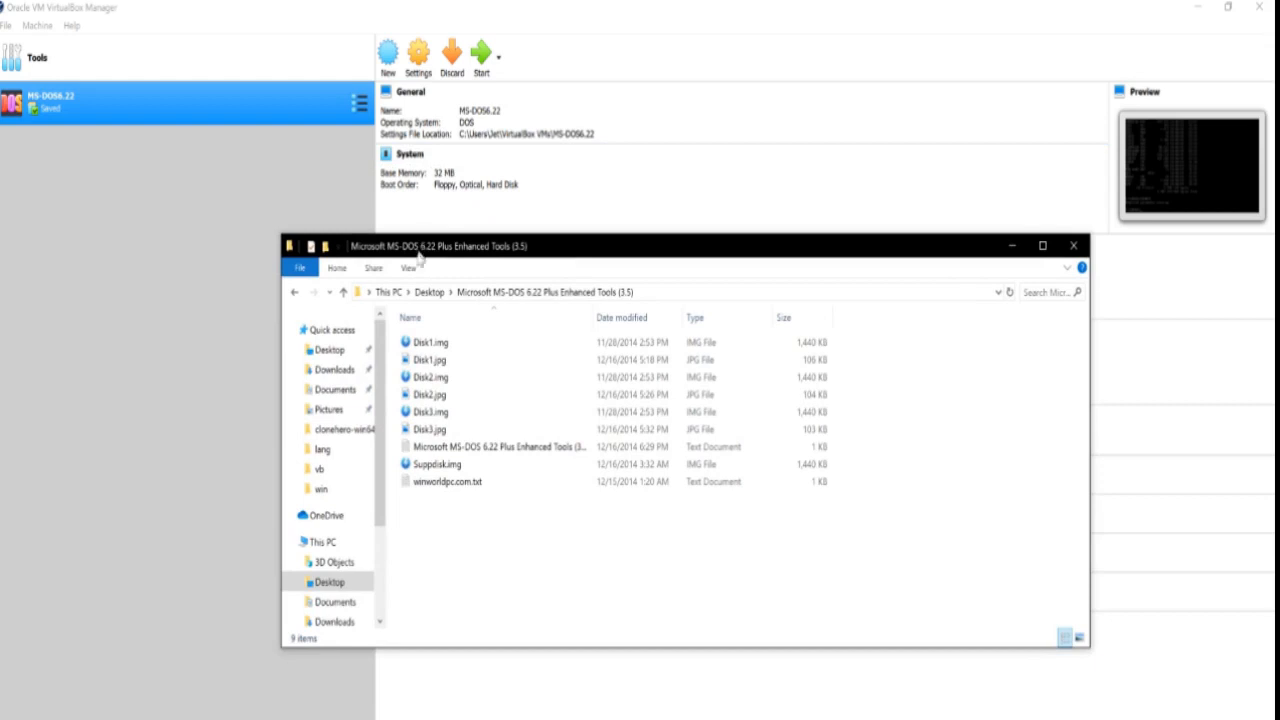
pyautogui.moveTo(551, 594); pyautogui.dragTo(472, 328)
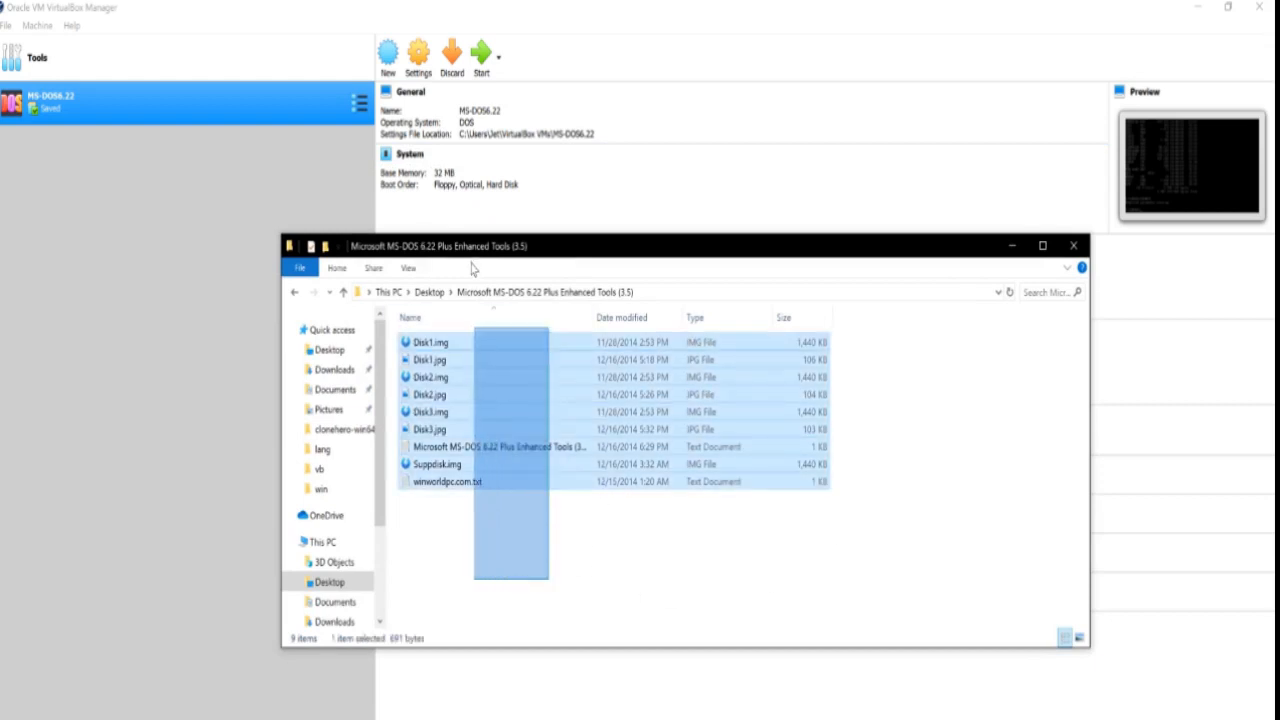
pyautogui.click(452, 506)
pyautogui.moveTo(396, 494); pyautogui.dragTo(505, 486)
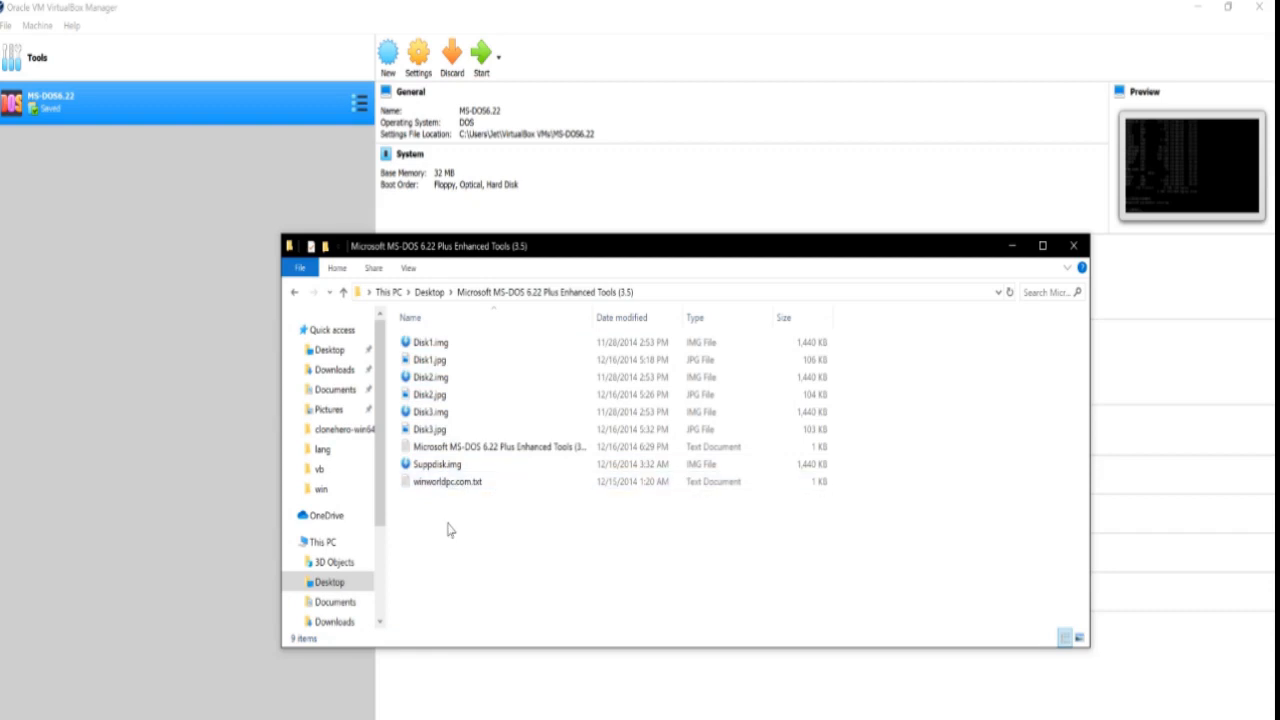
pyautogui.click(1009, 245)
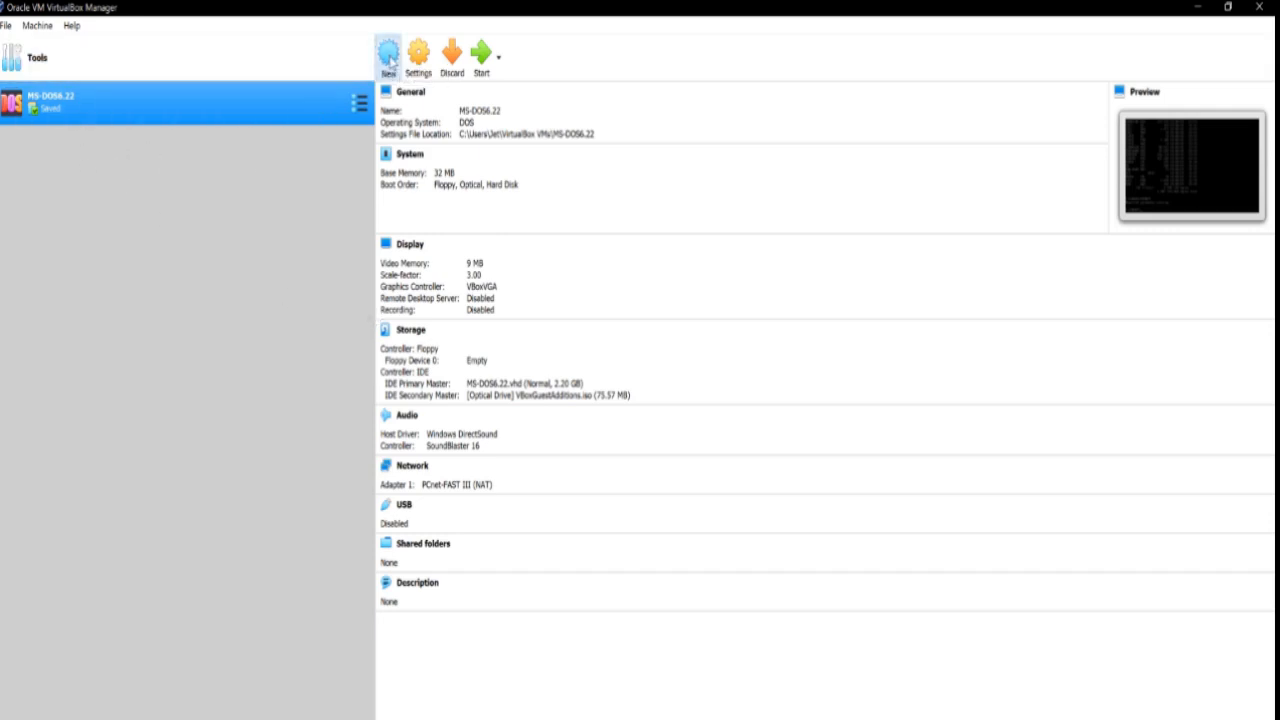
# - Create a new virtual machine named MSDOSDEV with type Other, version DOS, 64 MB of memory and a new virtual hard disk
pyautogui.click(389, 58)
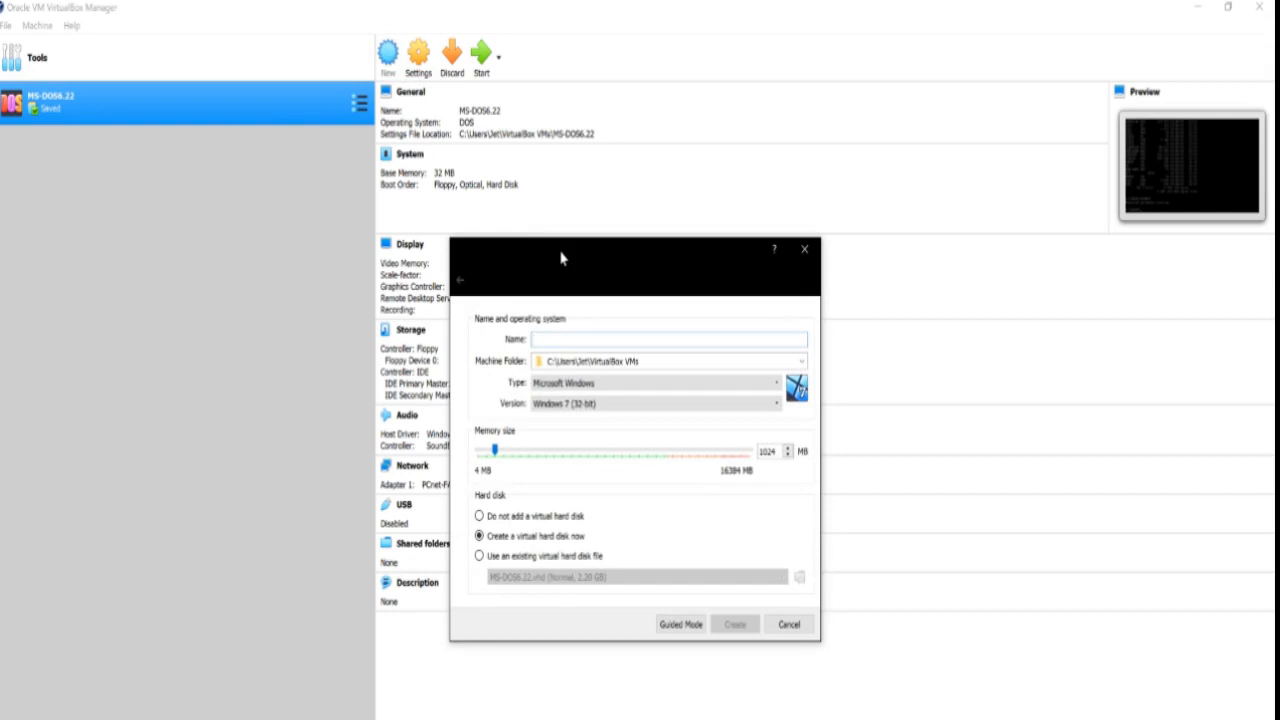
pyautogui.write('MSDOSDEV')
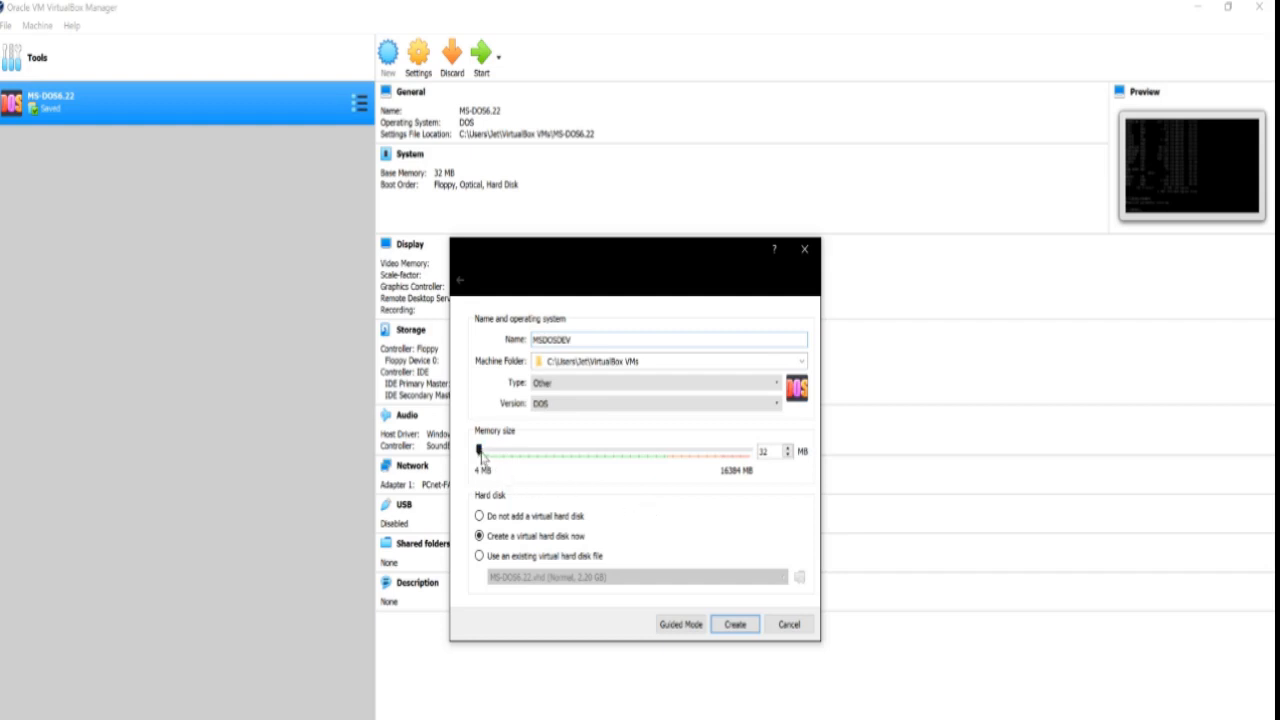
pyautogui.moveTo(482, 454); pyautogui.dragTo(484, 456)
pyautogui.click(629, 384)
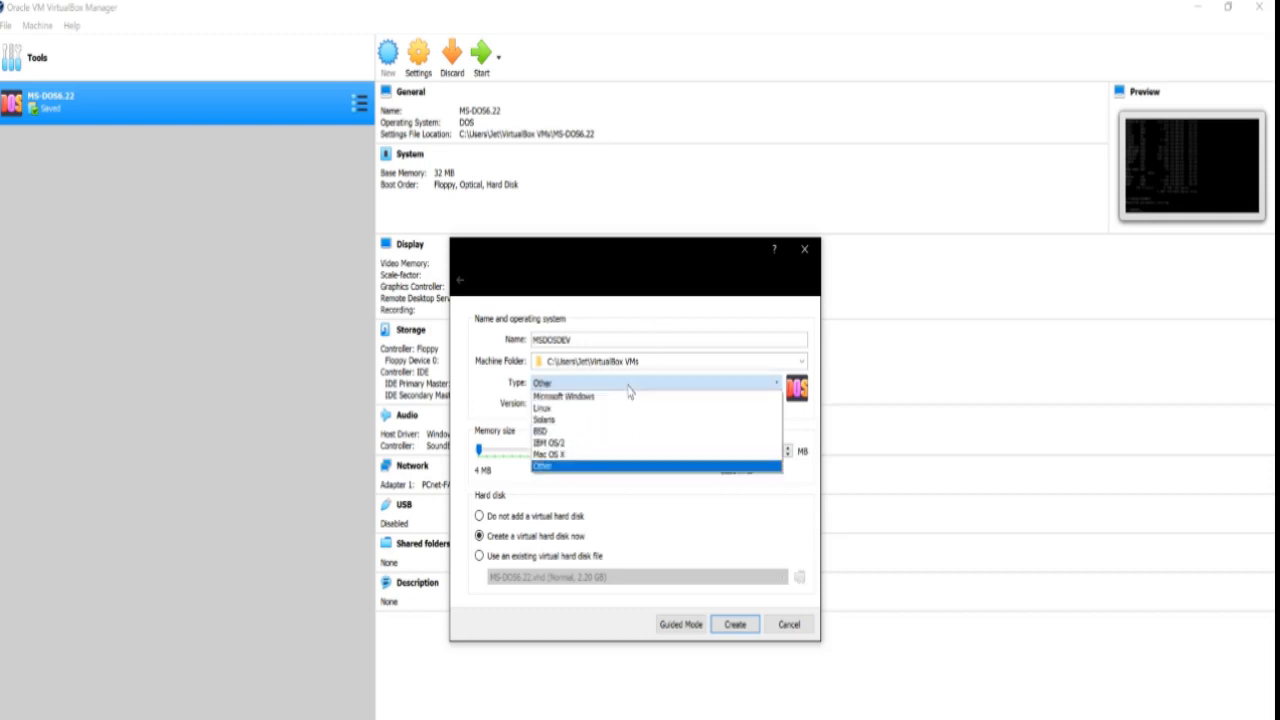
pyautogui.click(590, 466)
pyautogui.click(586, 403)
pyautogui.click(589, 418)
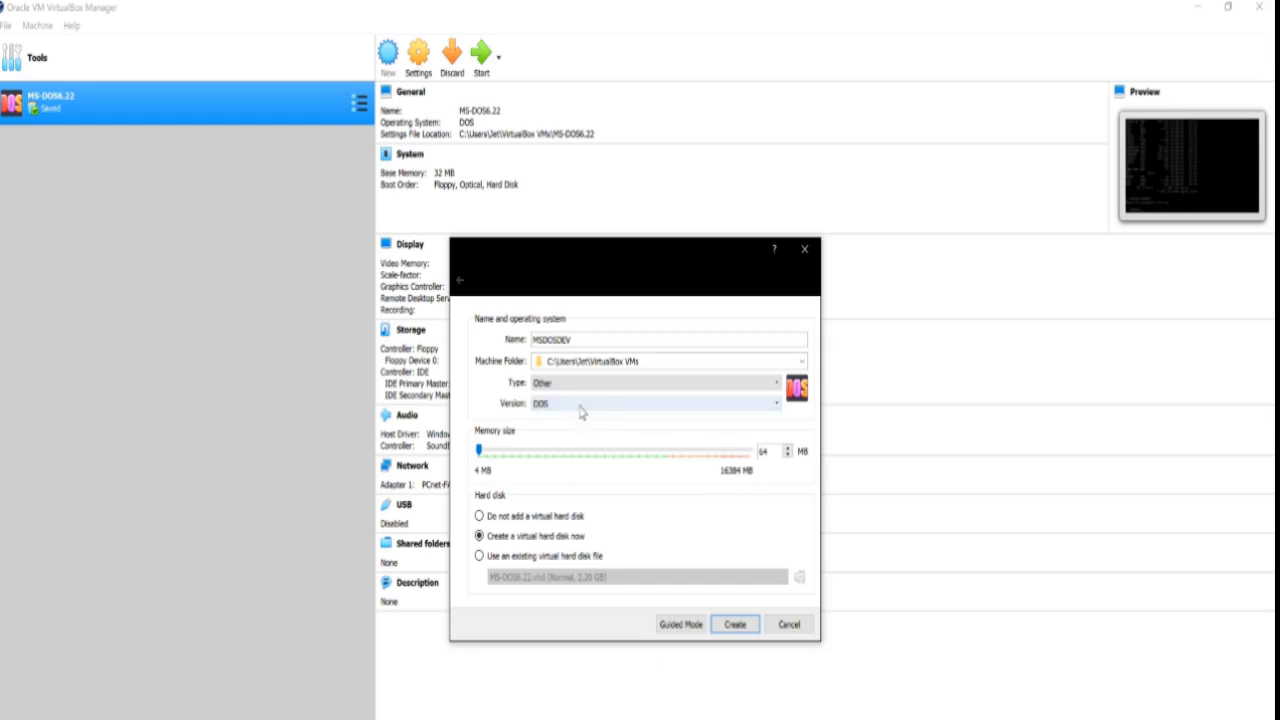
pyautogui.moveTo(558, 338); pyautogui.dragTo(544, 333)
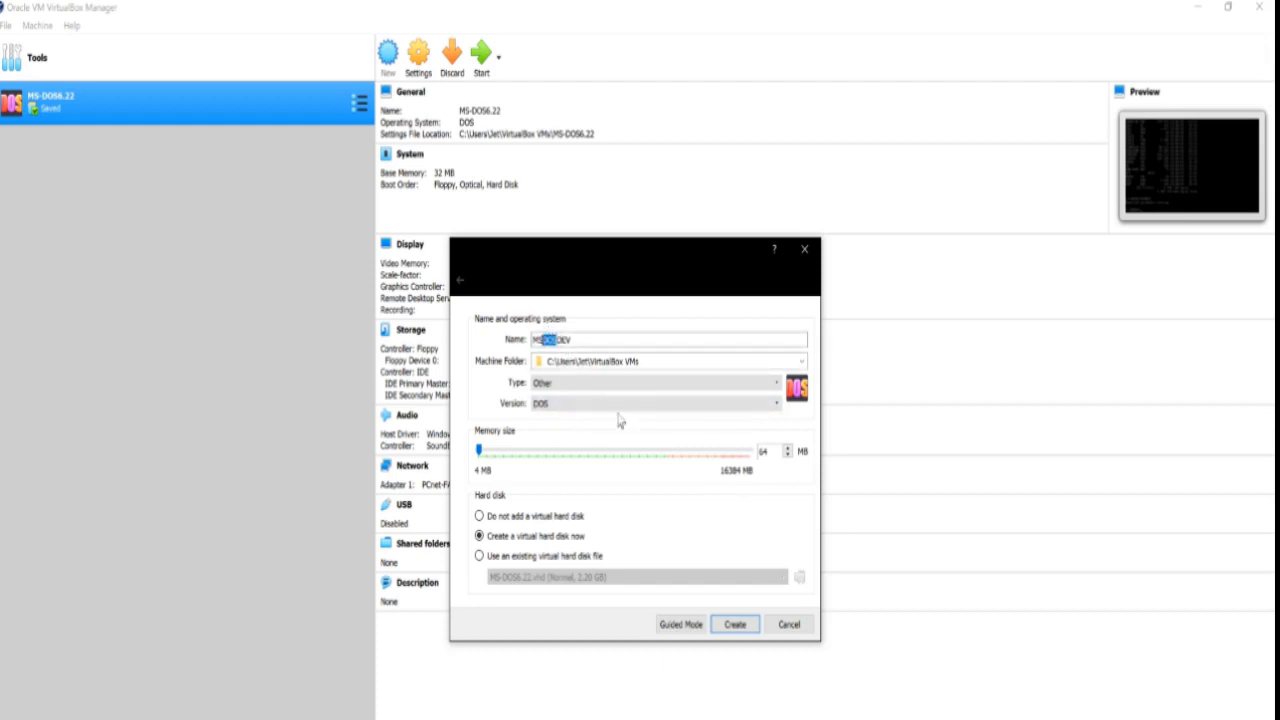
pyautogui.click(610, 342)
pyautogui.click(736, 623)
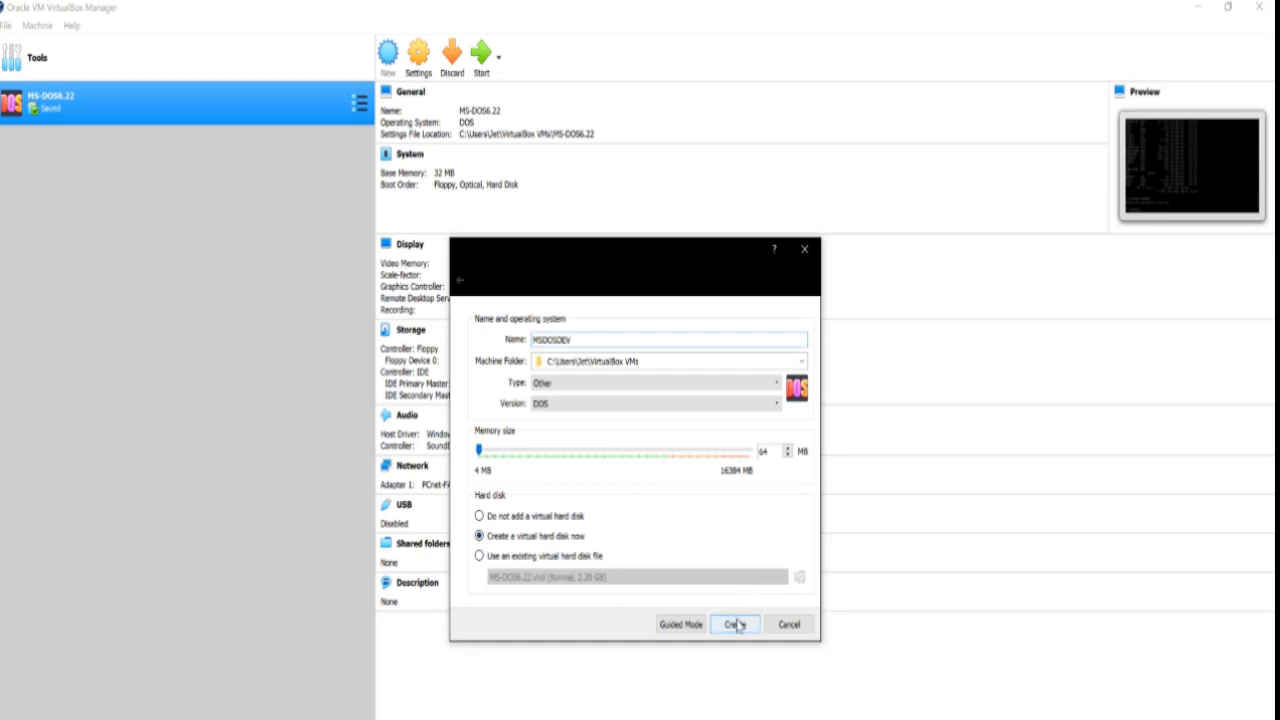
# - Create the machine's virtual hard disk as a dynamically allocated VHD with a size of 2 GB
pyautogui.click(576, 489)
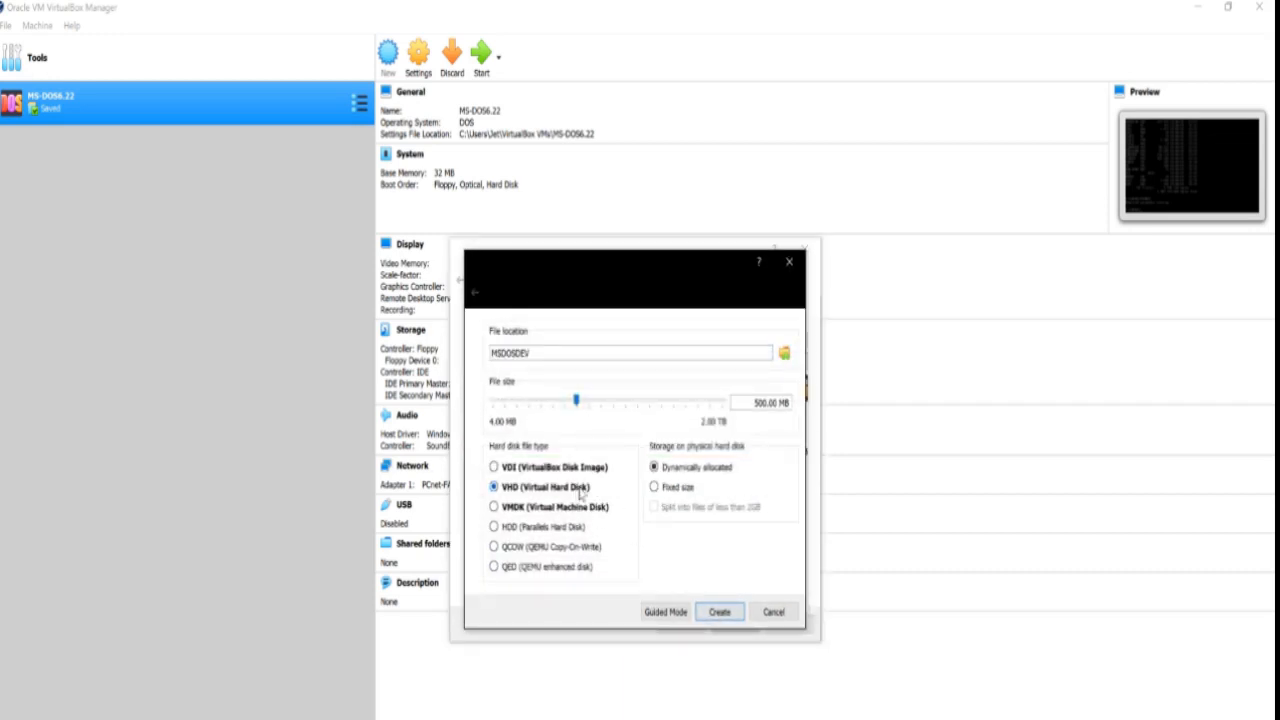
pyautogui.doubleClick(757, 404)
pyautogui.write('2GB')
pyautogui.click(733, 613)
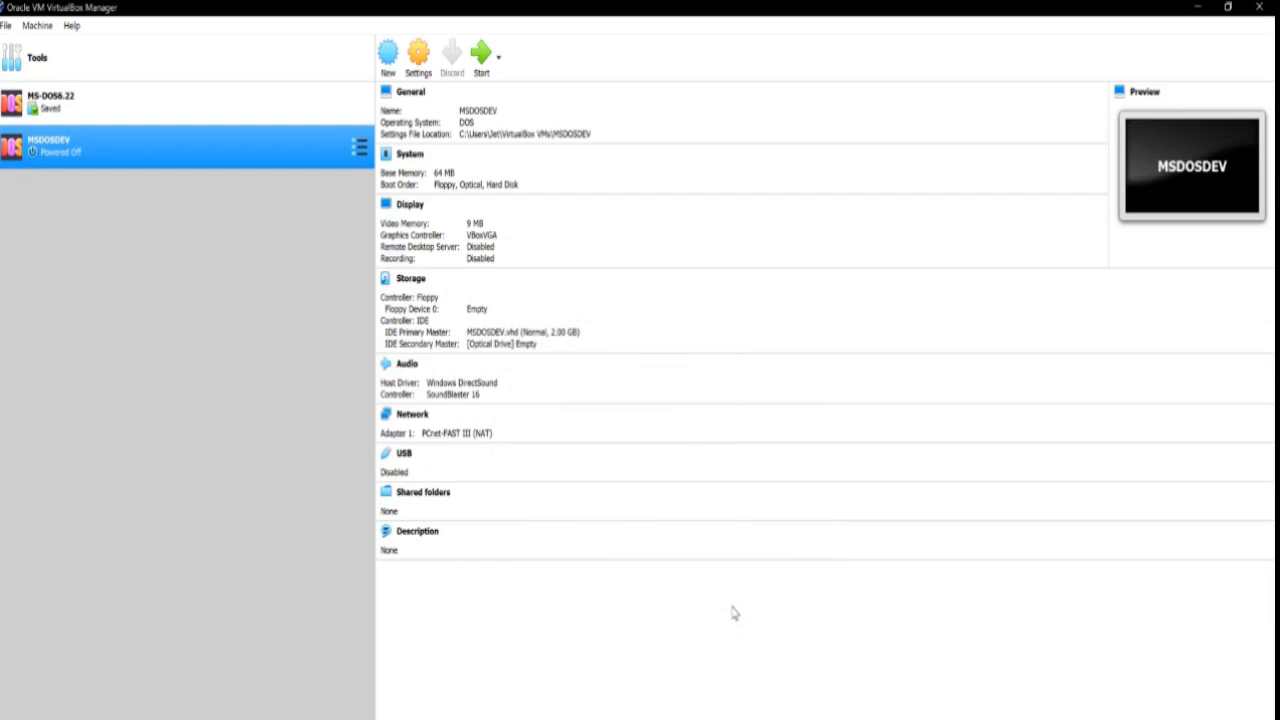
# - Start the MSDOSDEV virtual machine, reposition its window and enlarge the scaling of its virtual screen
pyautogui.click(488, 58)
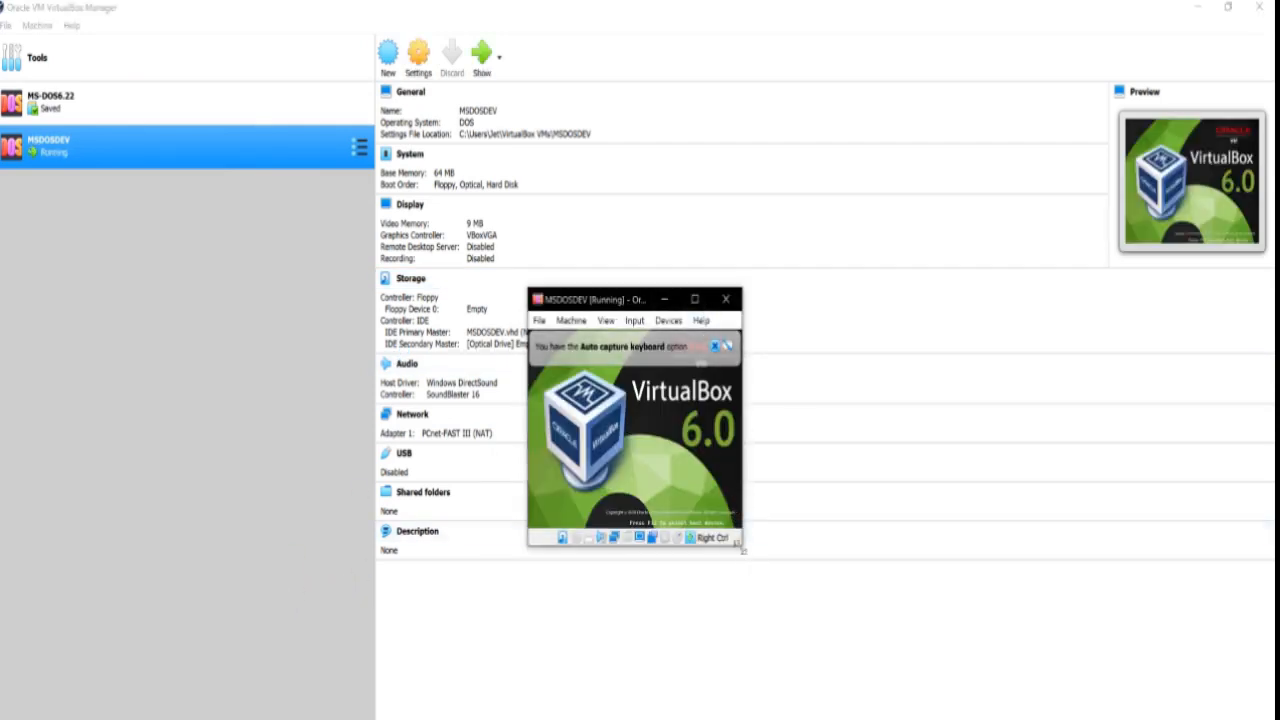
pyautogui.moveTo(600, 302); pyautogui.dragTo(437, 224)
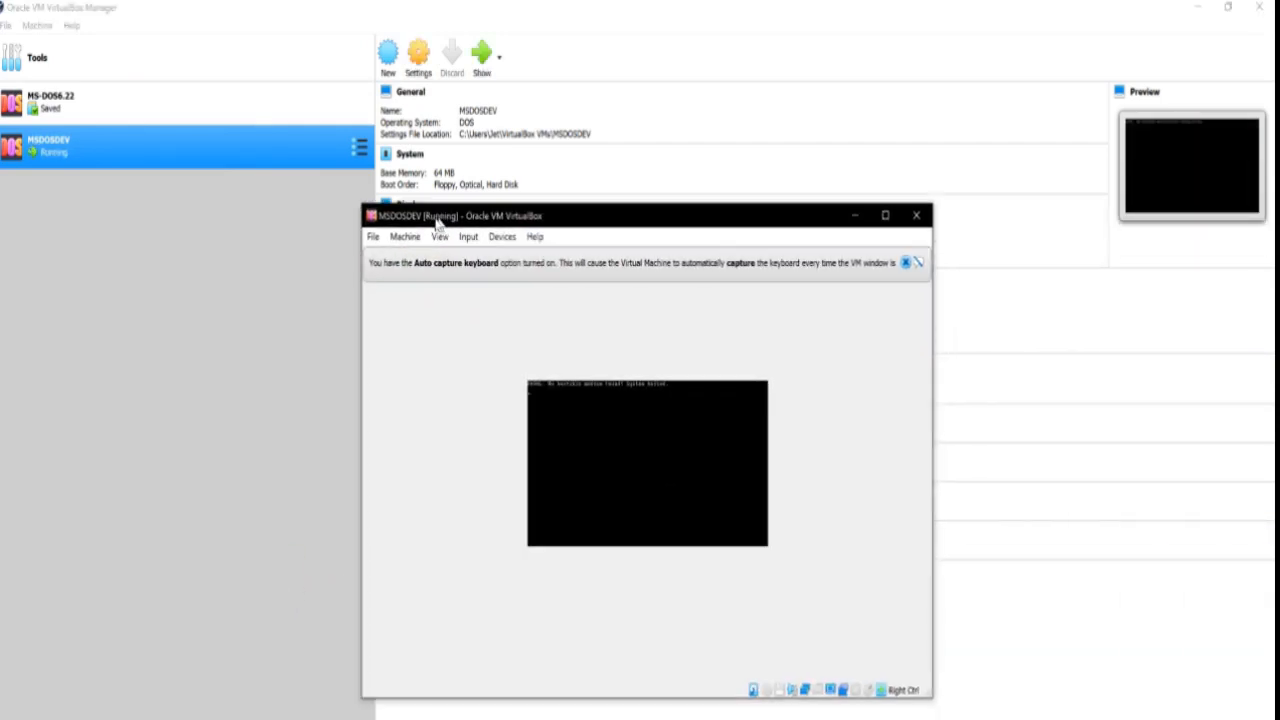
pyautogui.click(407, 237)
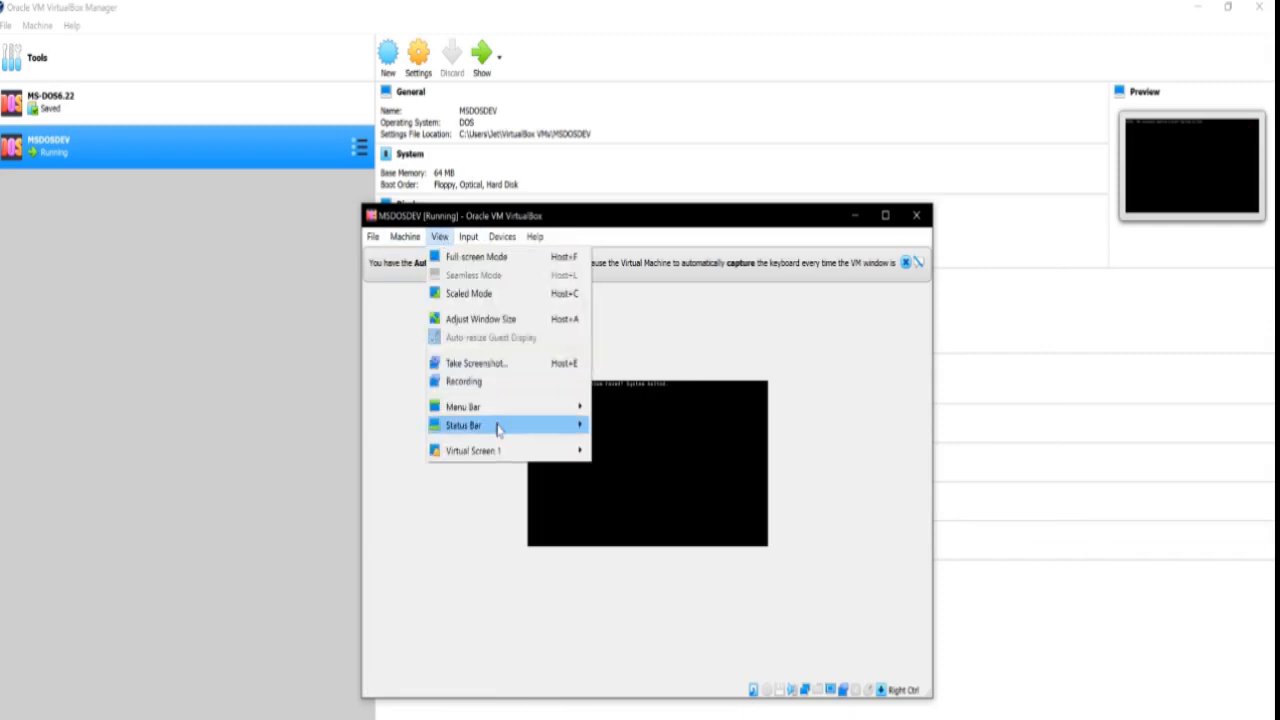
pyautogui.moveTo(514, 449)
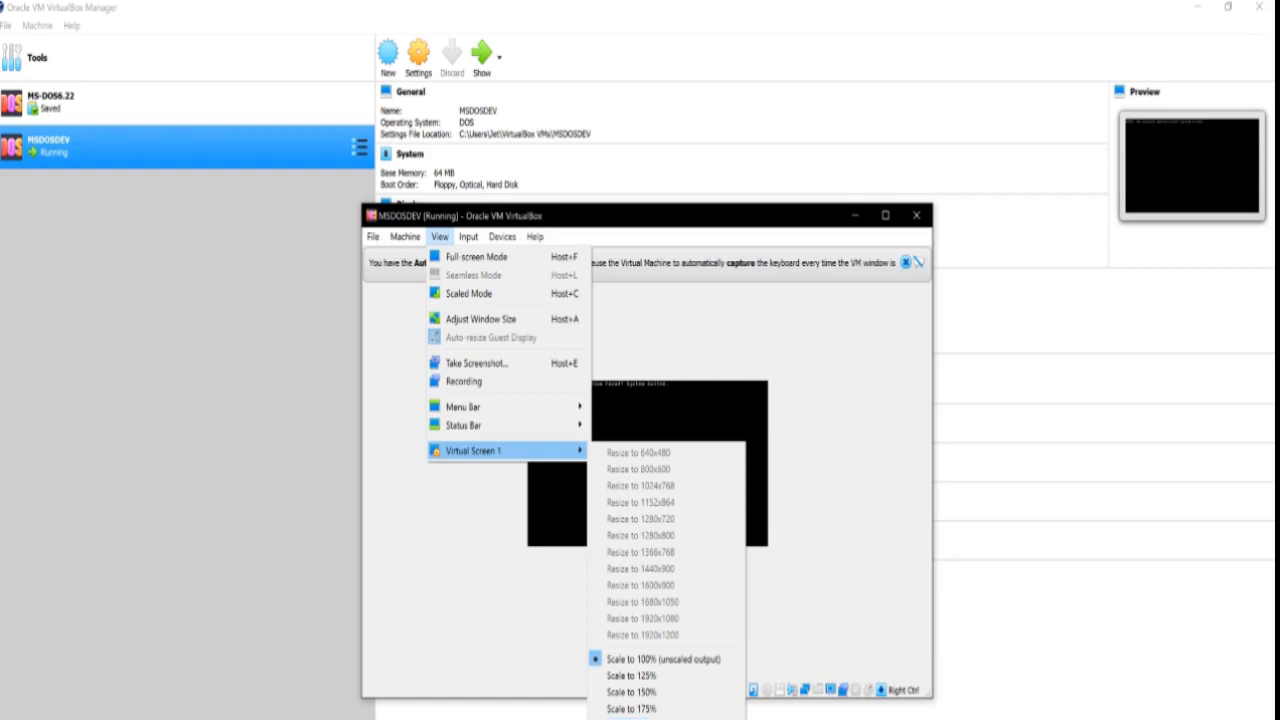
pyautogui.click(660, 659)
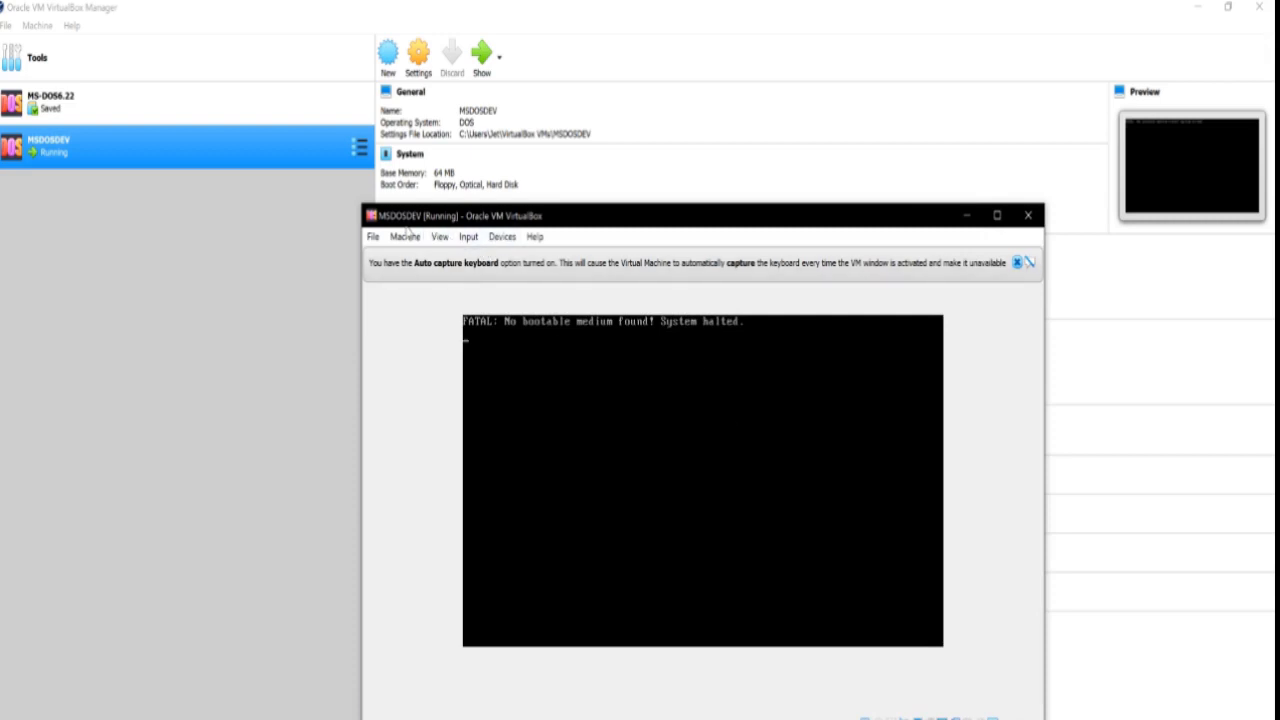
# - Dismiss the keyboard capture notice and insert the MS-DOS Disk1.img image into the virtual floppy drive
pyautogui.click(408, 236)
pyautogui.moveTo(470, 238)
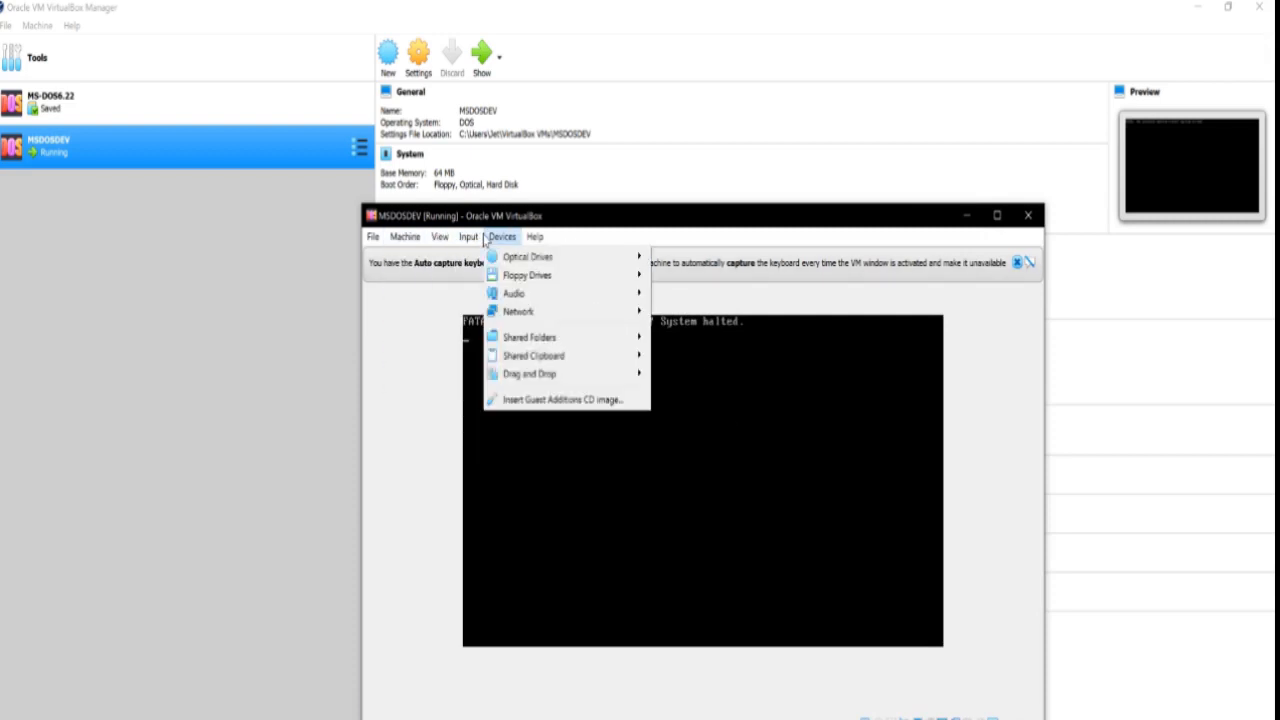
pyautogui.click(443, 376)
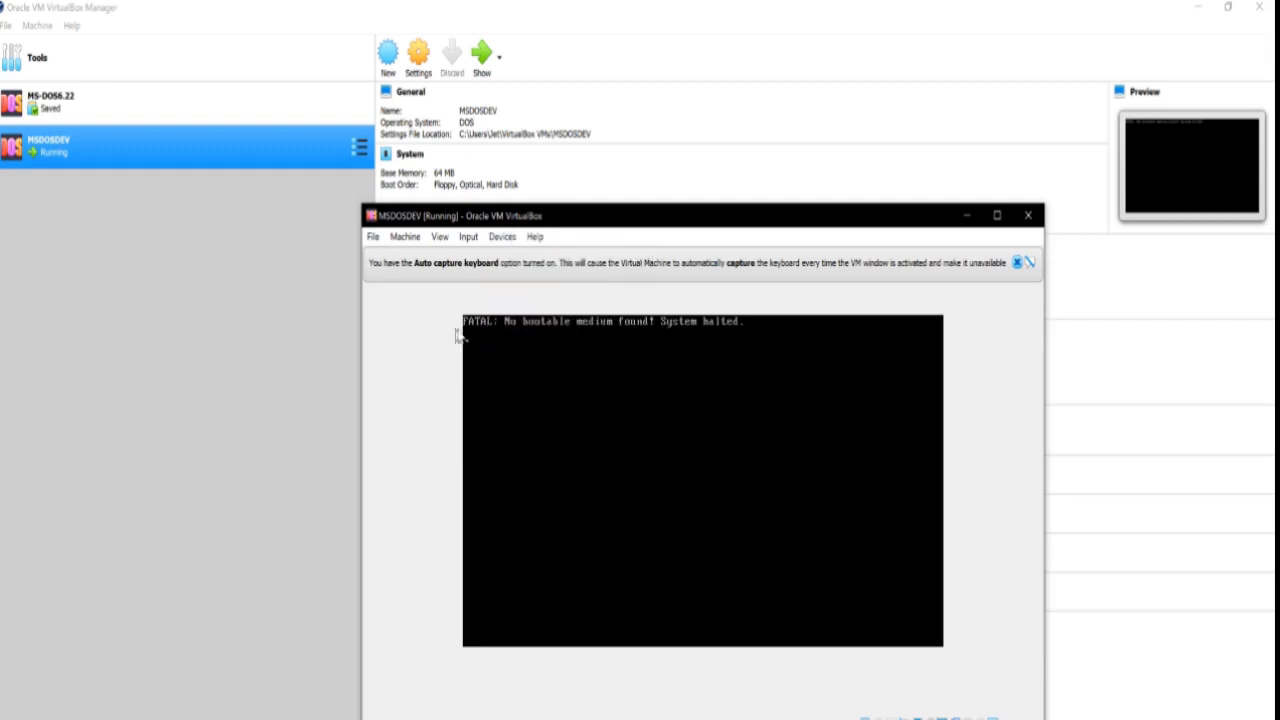
pyautogui.click(1017, 262)
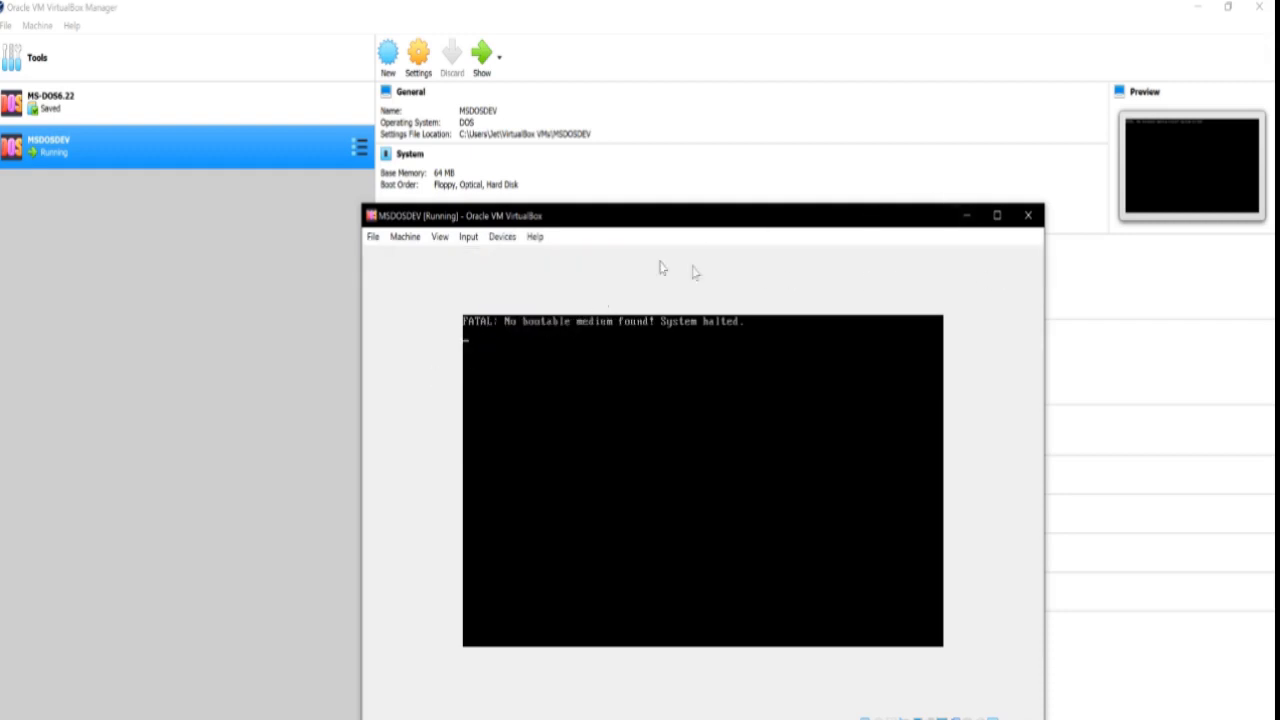
pyautogui.click(468, 237)
pyautogui.moveTo(503, 237)
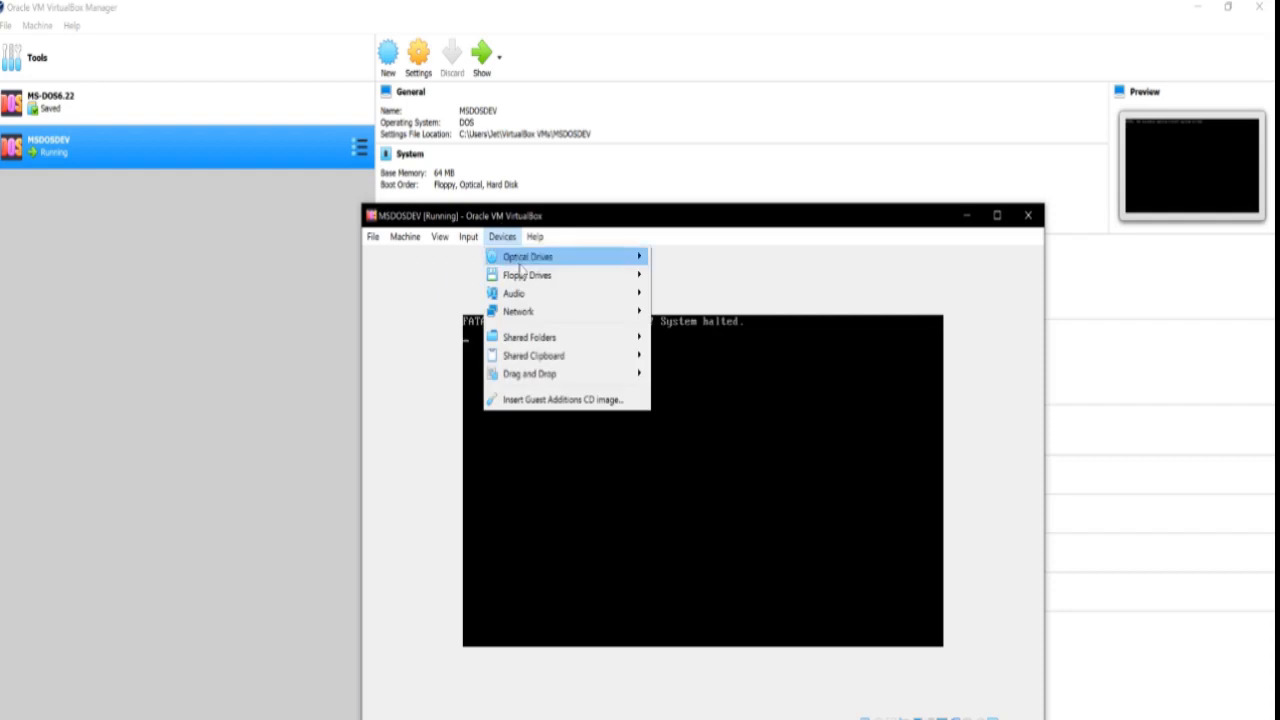
pyautogui.moveTo(560, 275)
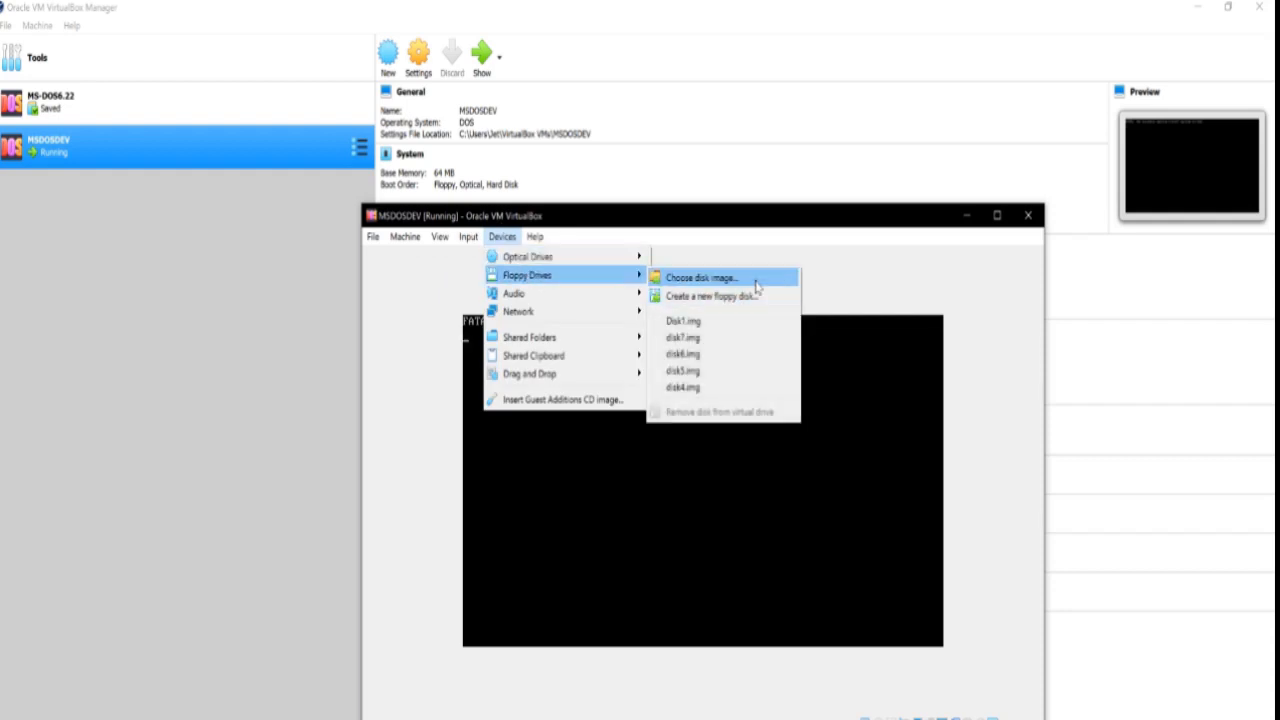
pyautogui.click(756, 285)
pyautogui.doubleClick(551, 340)
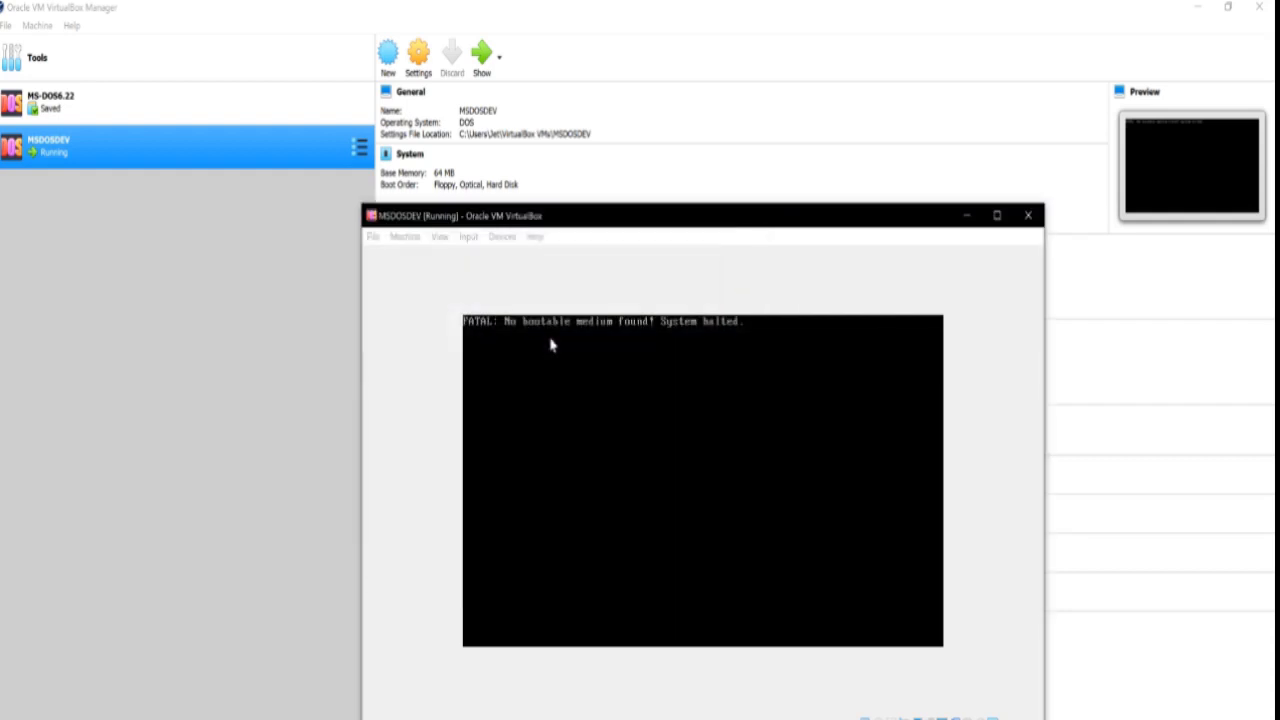
pyautogui.click(468, 237)
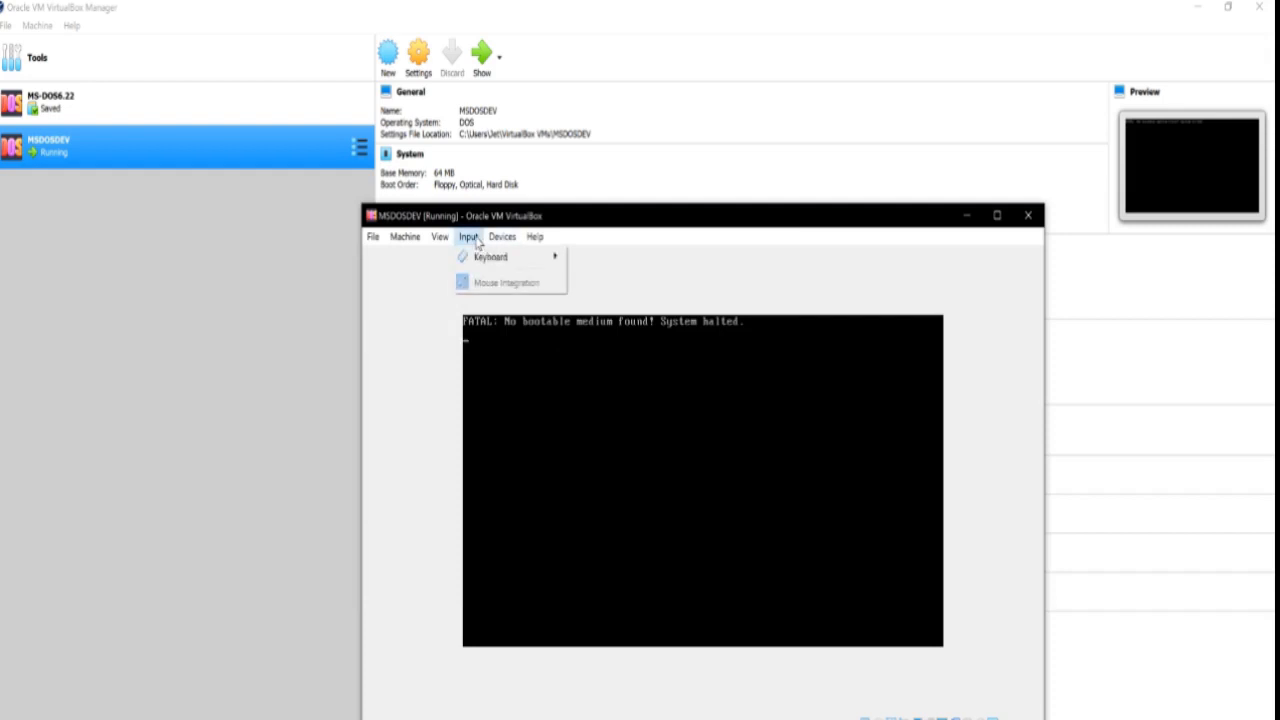
pyautogui.moveTo(490, 257)
pyautogui.click(679, 286)
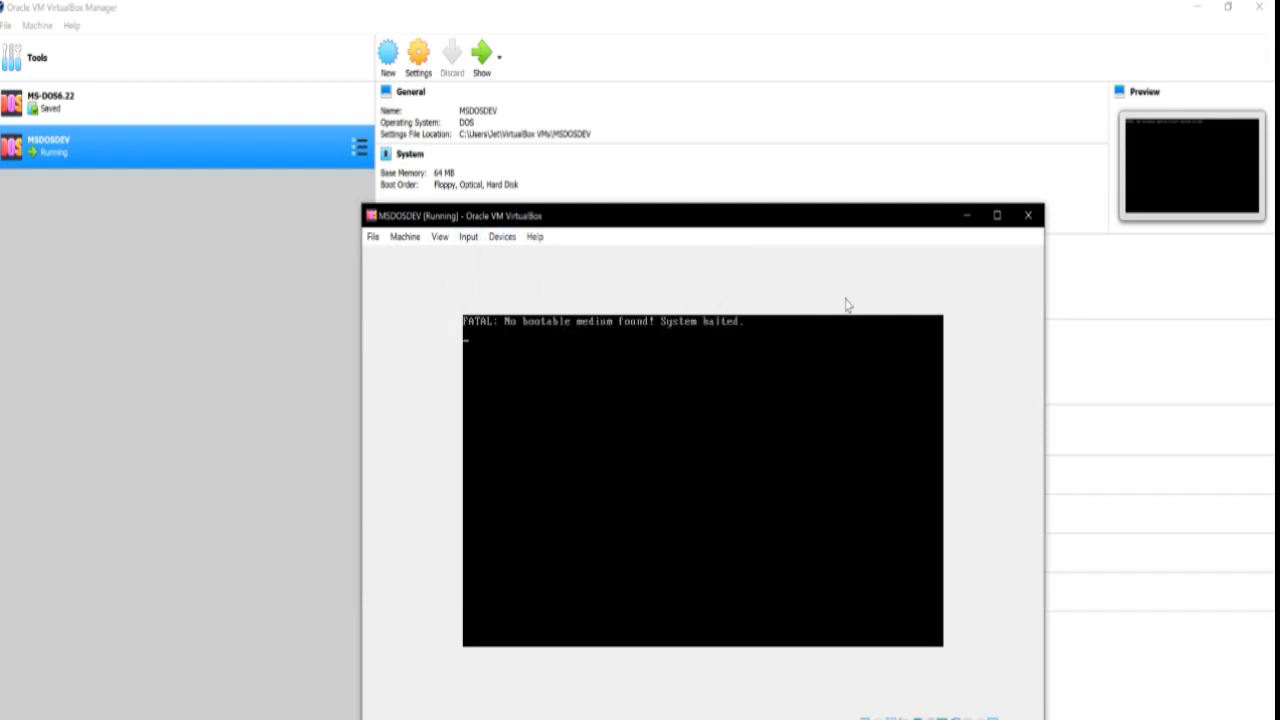
pyautogui.click(470, 242)
pyautogui.click(706, 297)
# - Reset the MSDOSDEV virtual machine so it boots from the inserted floppy image
pyautogui.click(406, 238)
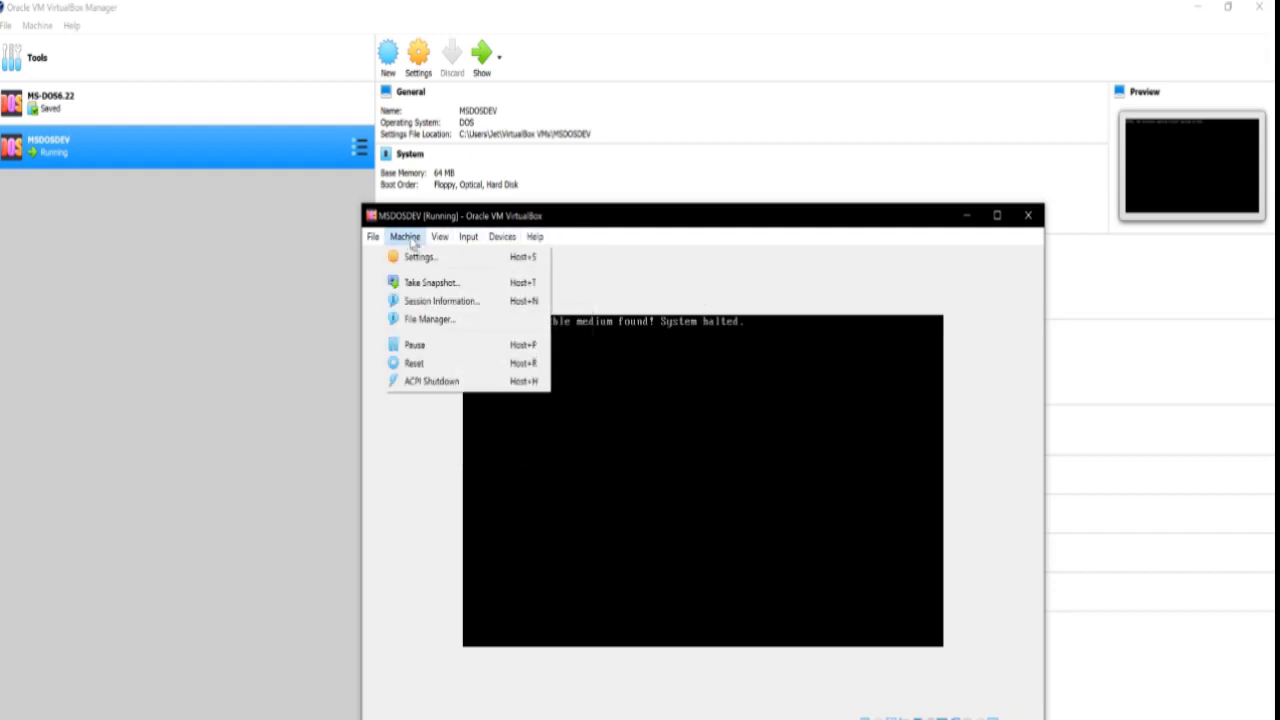
pyautogui.click(414, 363)
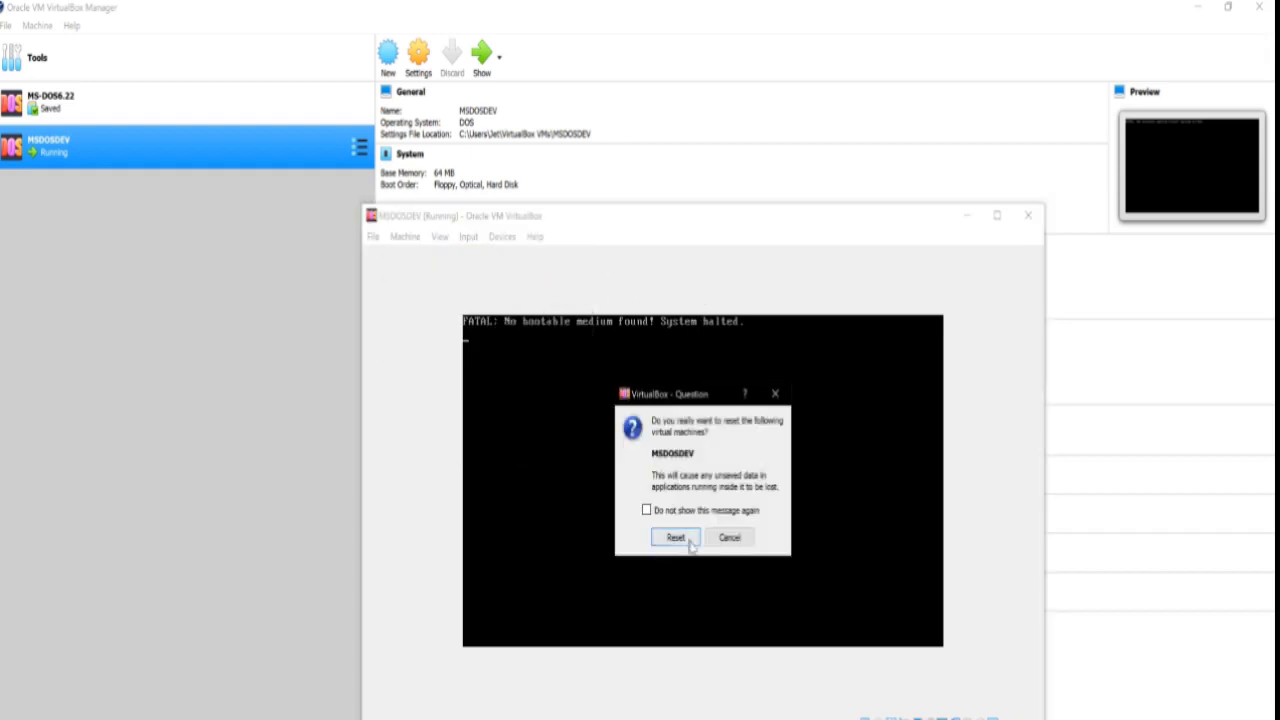
pyautogui.click(677, 537)
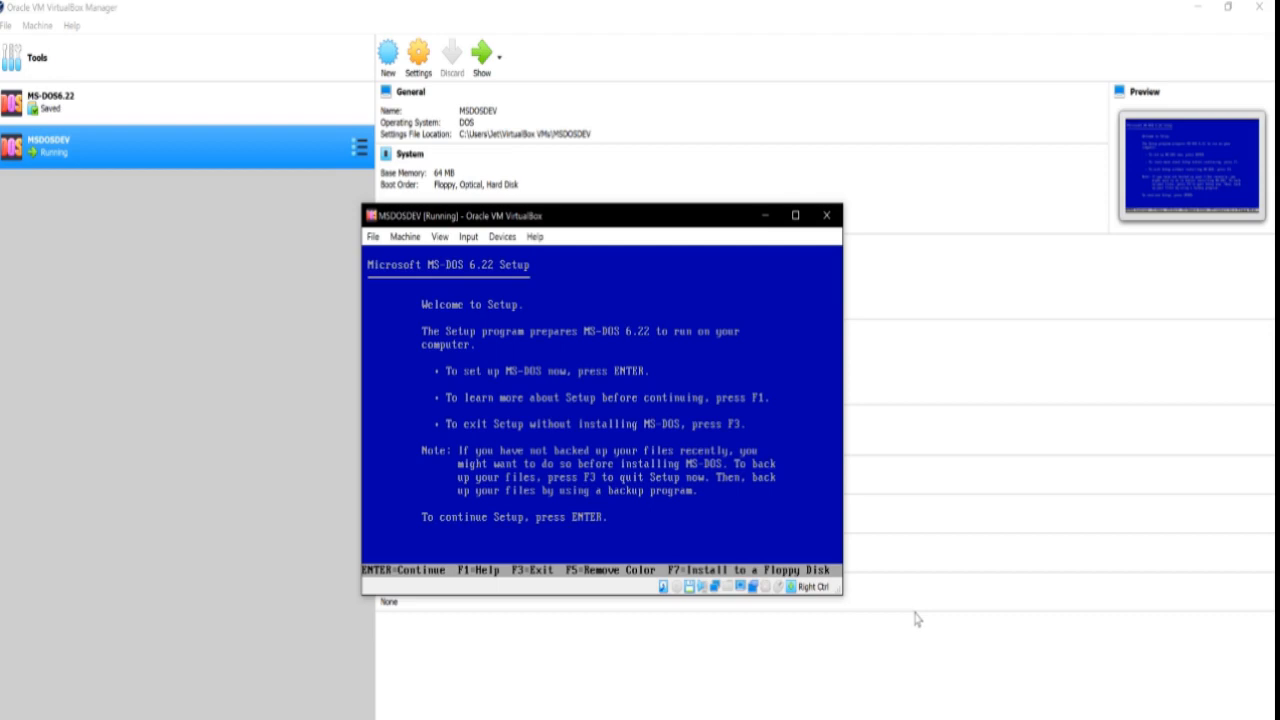
# - Begin MS-DOS 6.22 Setup, have it configure the unallocated disk space, and let it restart the machine
pyautogui.press('Return')
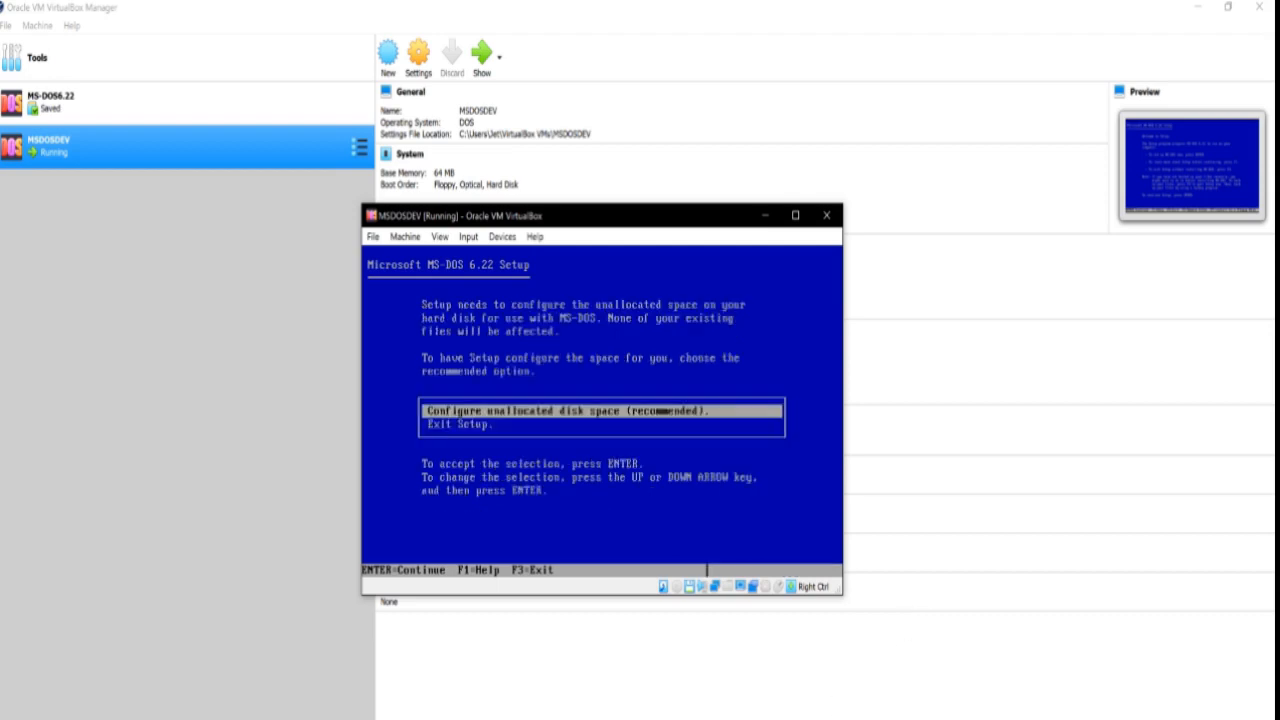
pyautogui.press('Return')
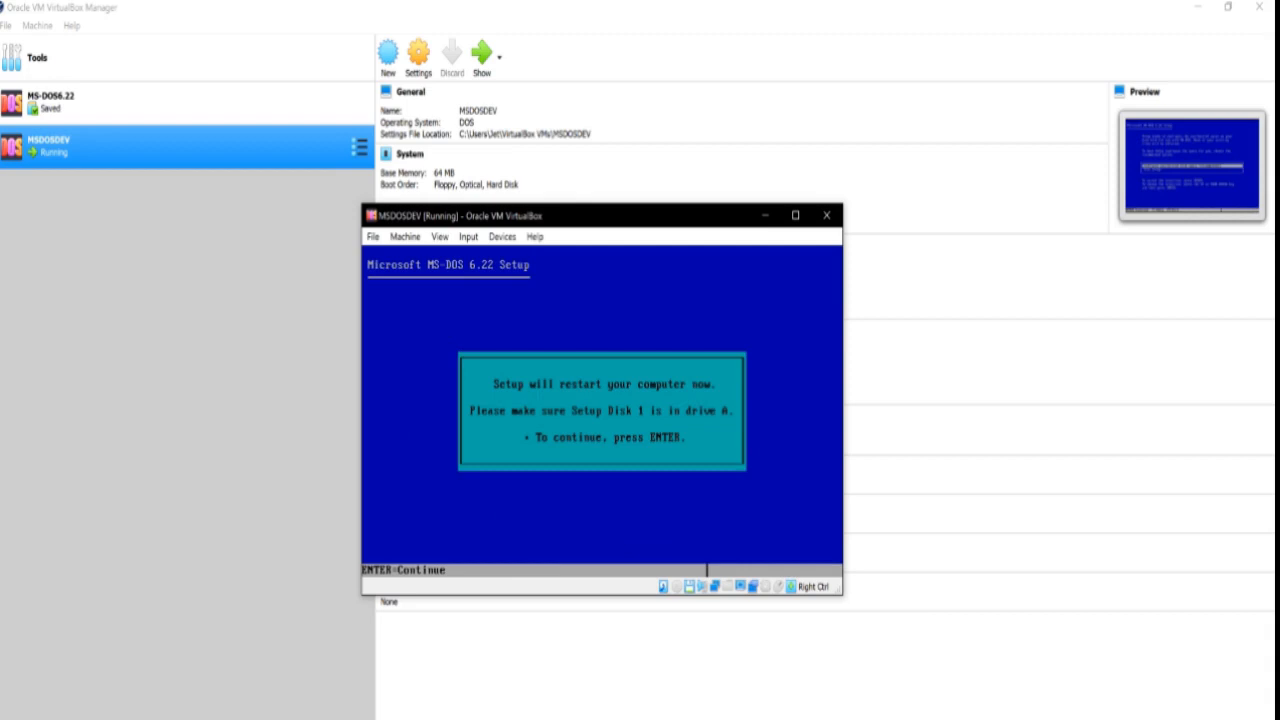
pyautogui.press('Return')
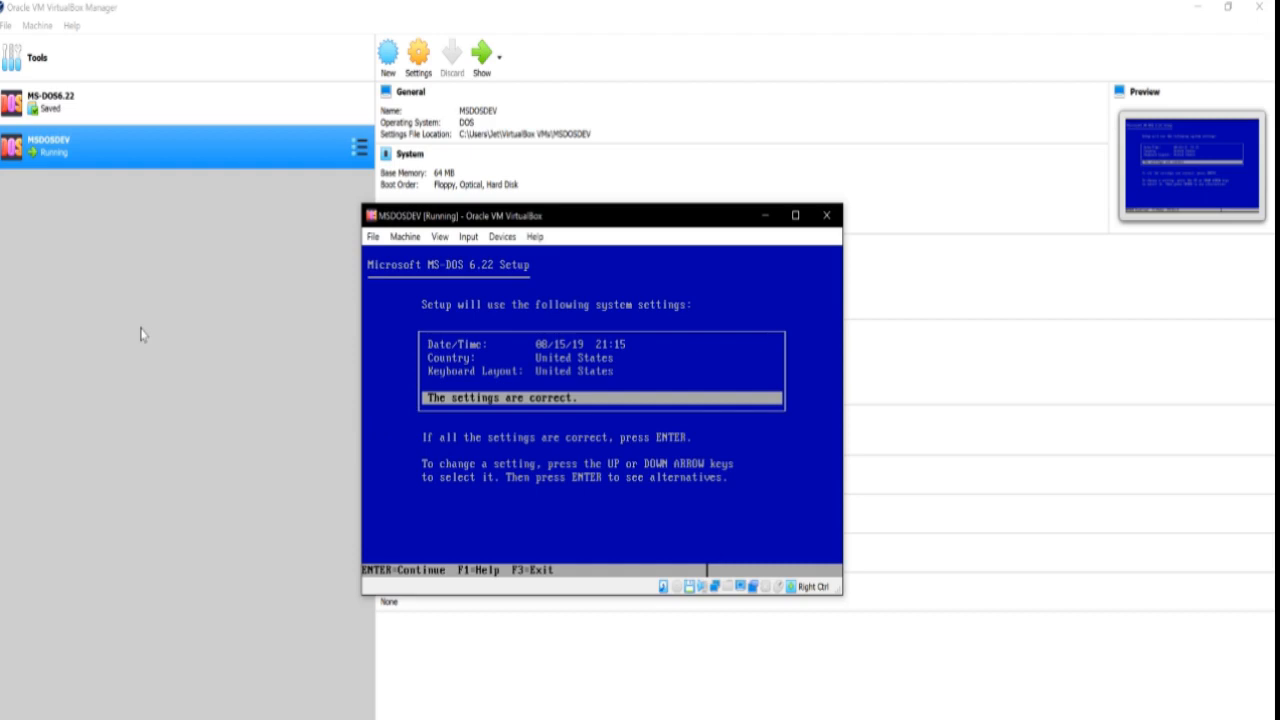
# - Accept the date, country and keyboard layout settings in MS-DOS Setup as correct
pyautogui.press('Up')
pyautogui.press('Up')
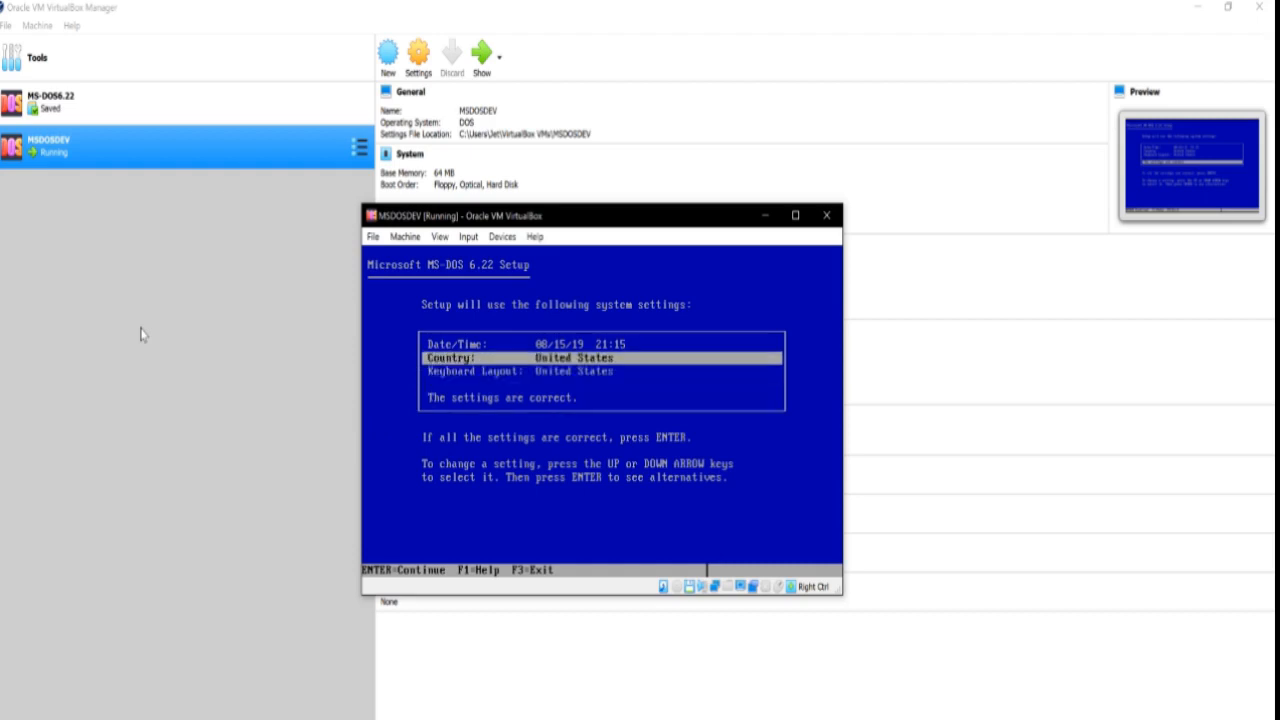
pyautogui.press('Down')
pyautogui.press('Down')
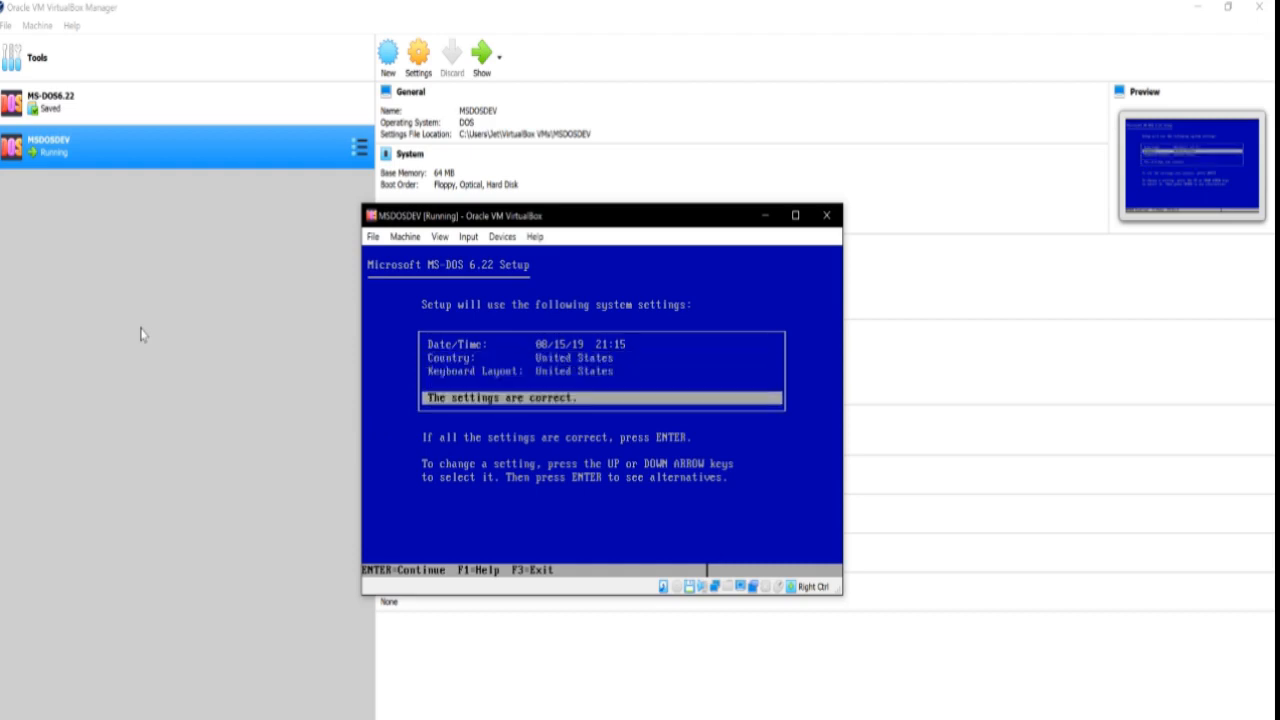
pyautogui.press('Return')
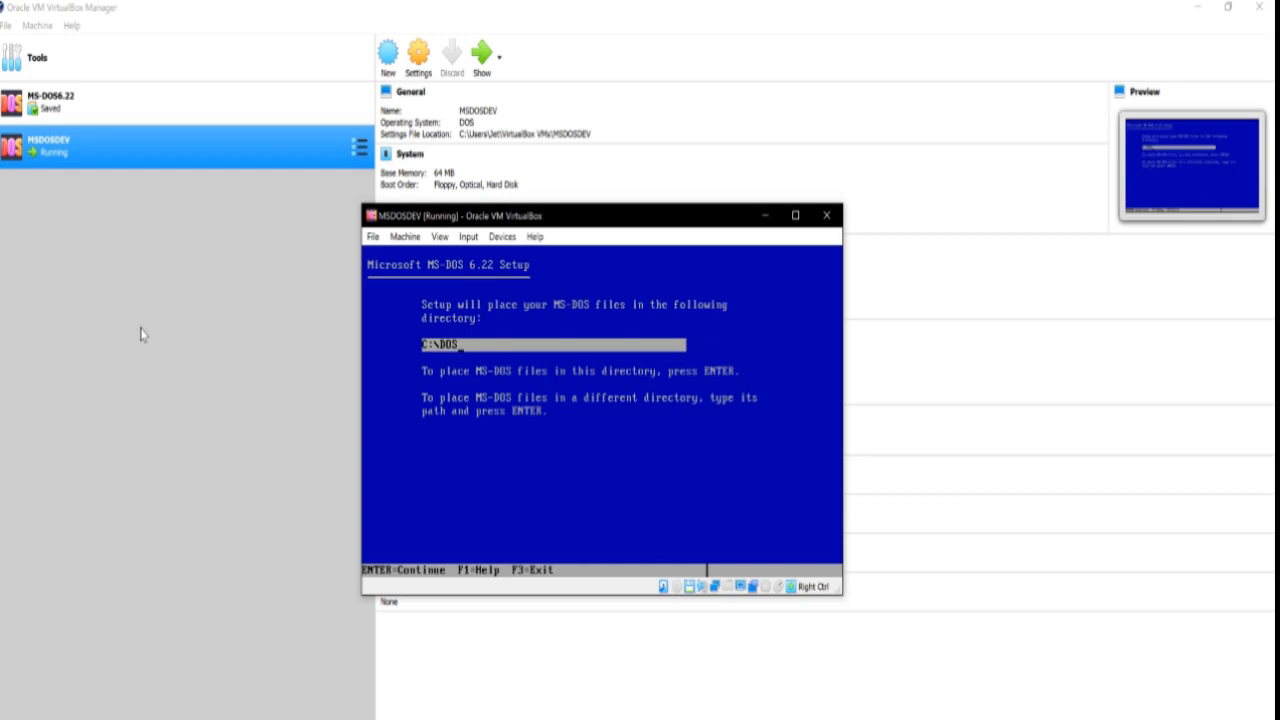
# - Accept C:\DOS as the installation directory, insert Disk2.img into the virtual floppy drive when Setup asks for disk 2, and continue
pyautogui.press('Return')
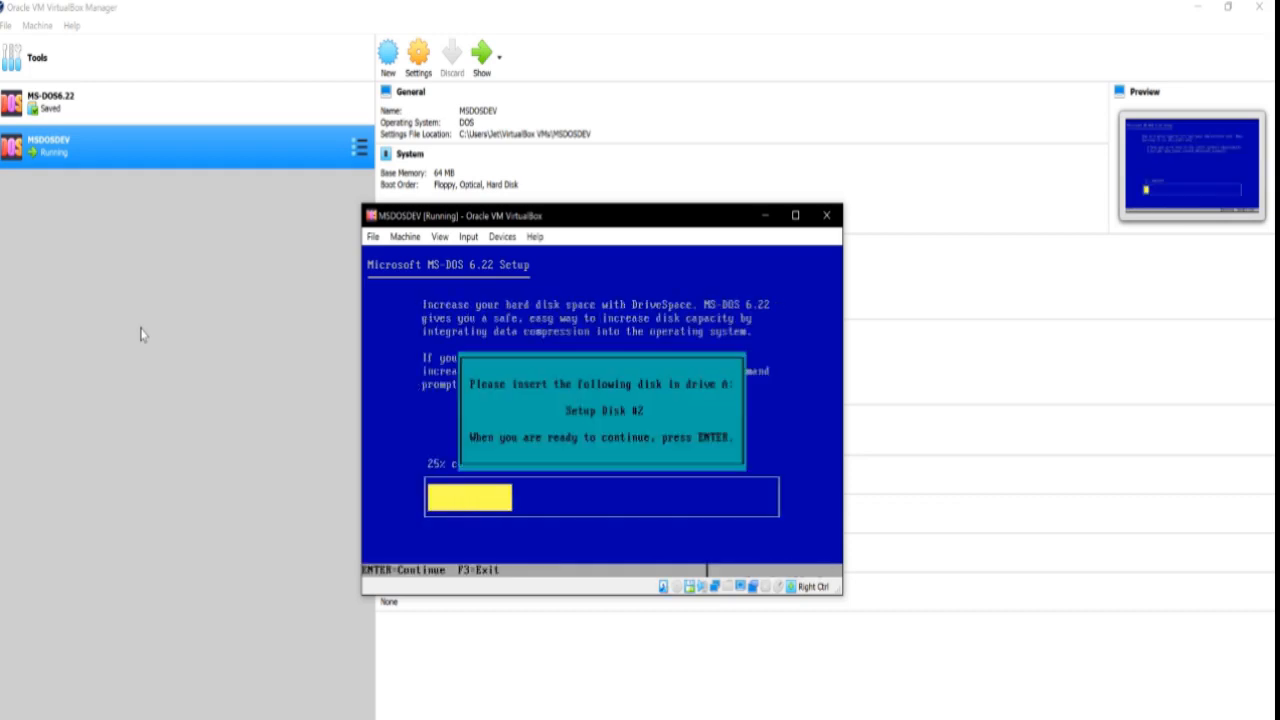
pyautogui.click(476, 238)
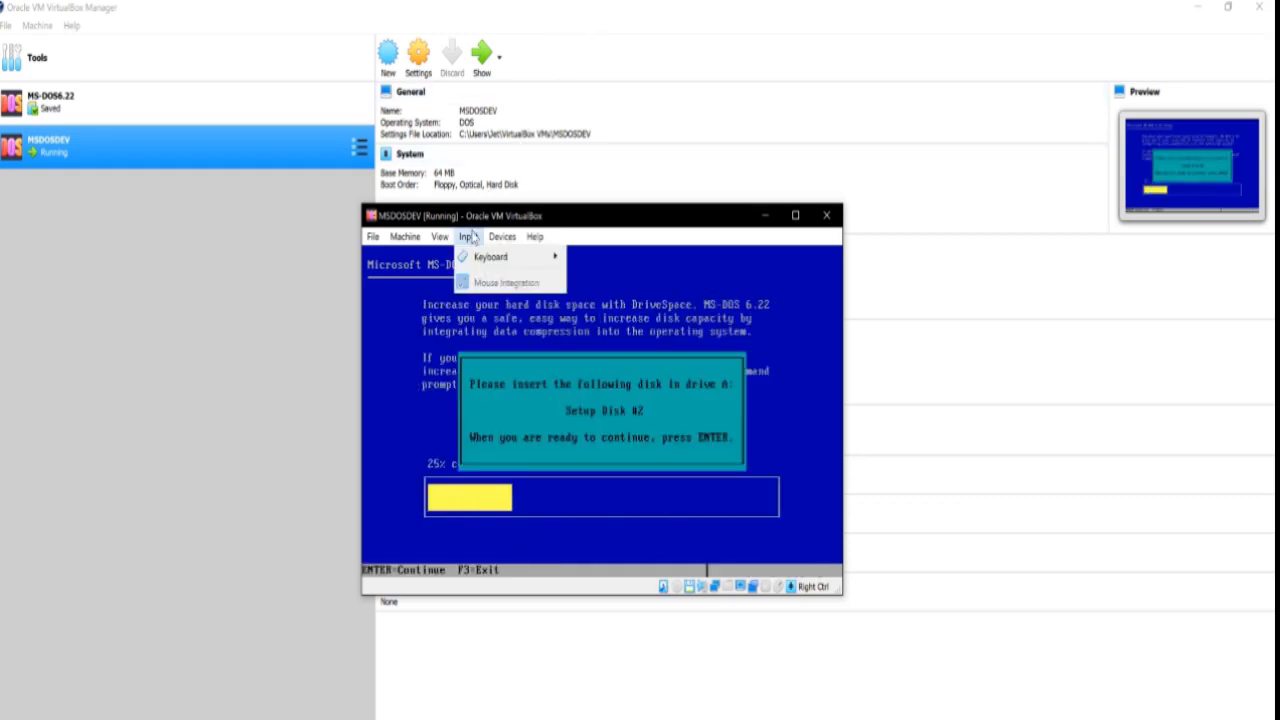
pyautogui.moveTo(502, 237)
pyautogui.moveTo(525, 277)
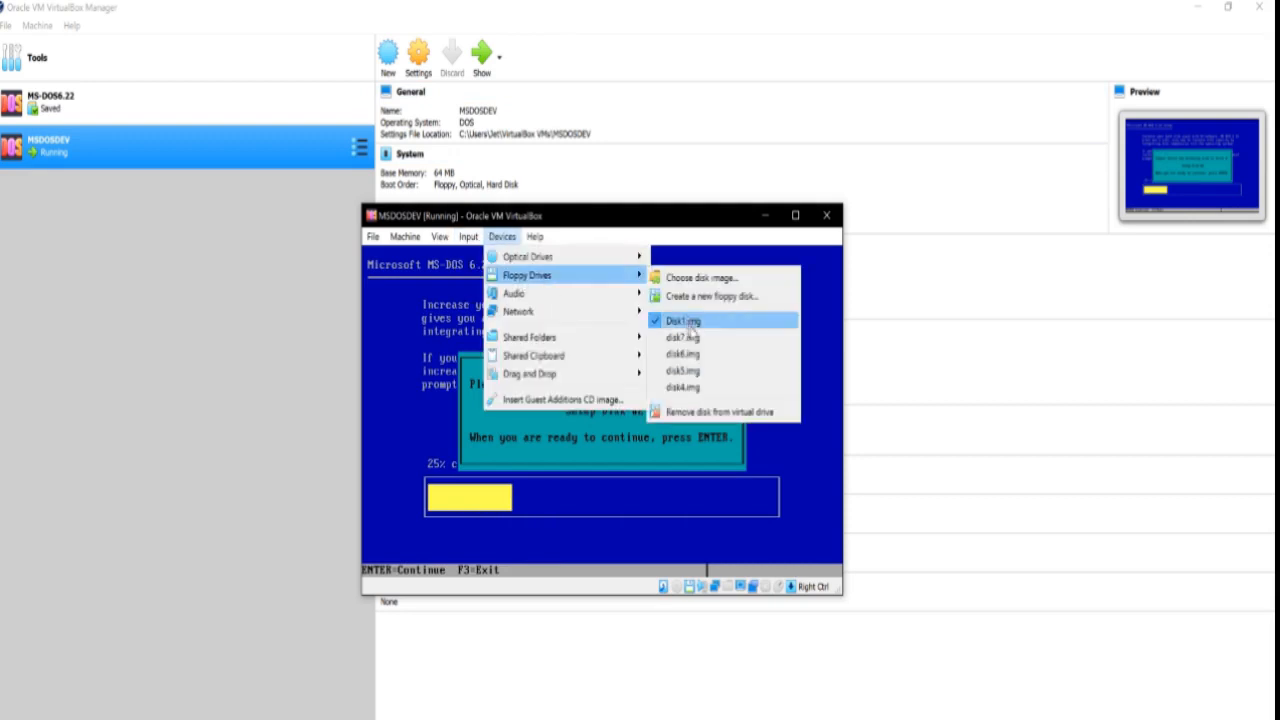
pyautogui.click(694, 280)
pyautogui.doubleClick(543, 365)
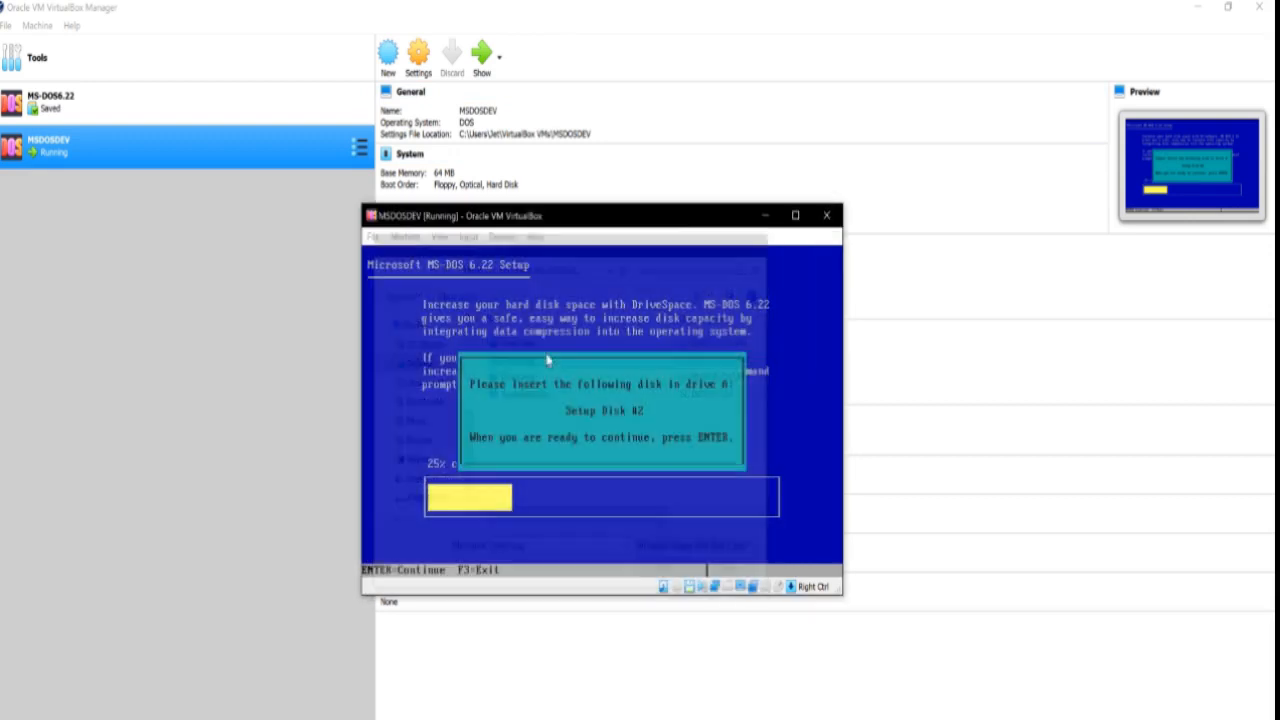
pyautogui.press('Return')
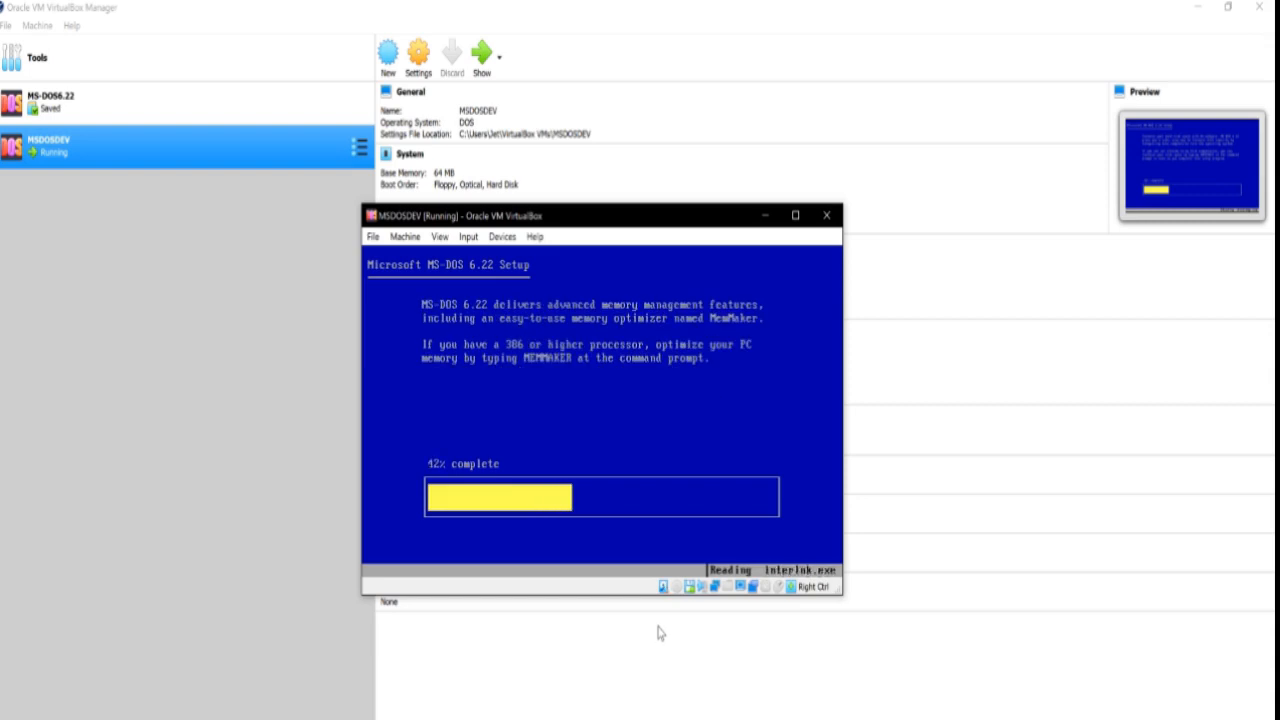
# - Insert the third setup disk image, Disk3.img, into the virtual floppy drive and continue the installation
pyautogui.click(468, 237)
pyautogui.moveTo(502, 237)
pyautogui.moveTo(560, 275)
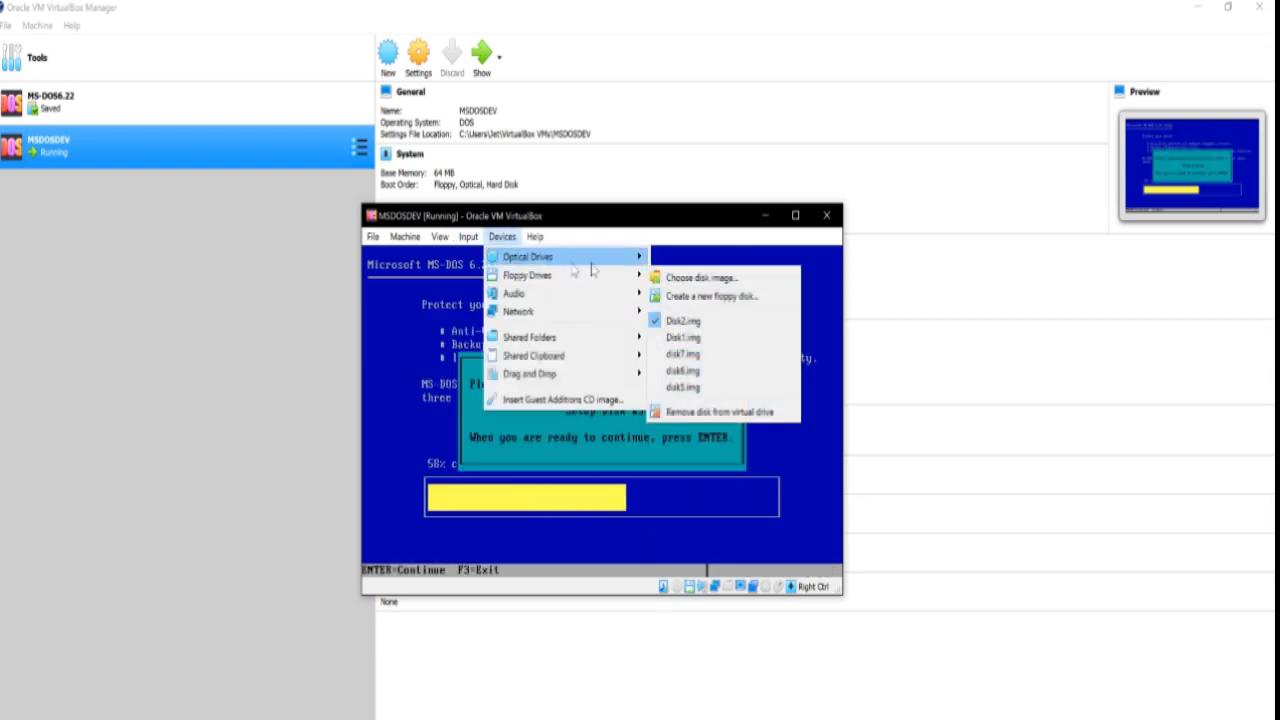
pyautogui.click(700, 277)
pyautogui.doubleClick(571, 380)
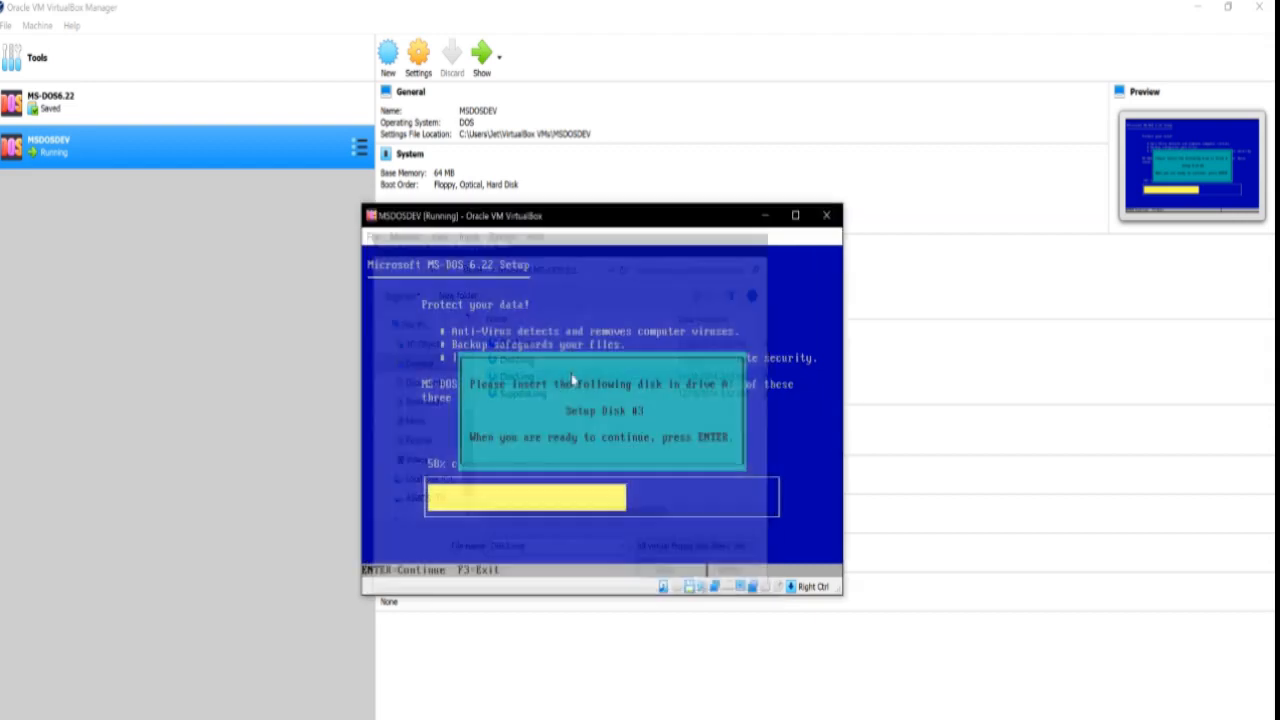
pyautogui.press('Return')
# - Remove the disk from the virtual floppy drive, finish MS-DOS Setup, and restart the machine into MS-DOS 6.22
pyautogui.click(502, 237)
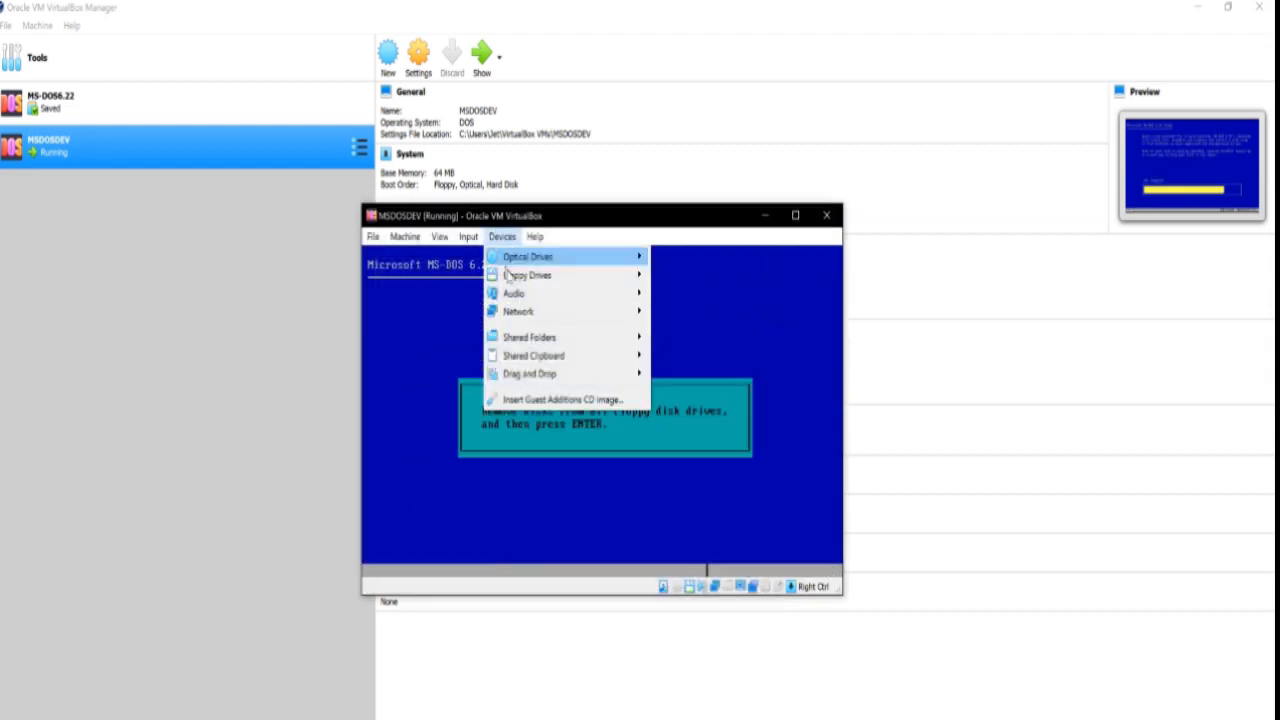
pyautogui.moveTo(510, 277)
pyautogui.click(690, 413)
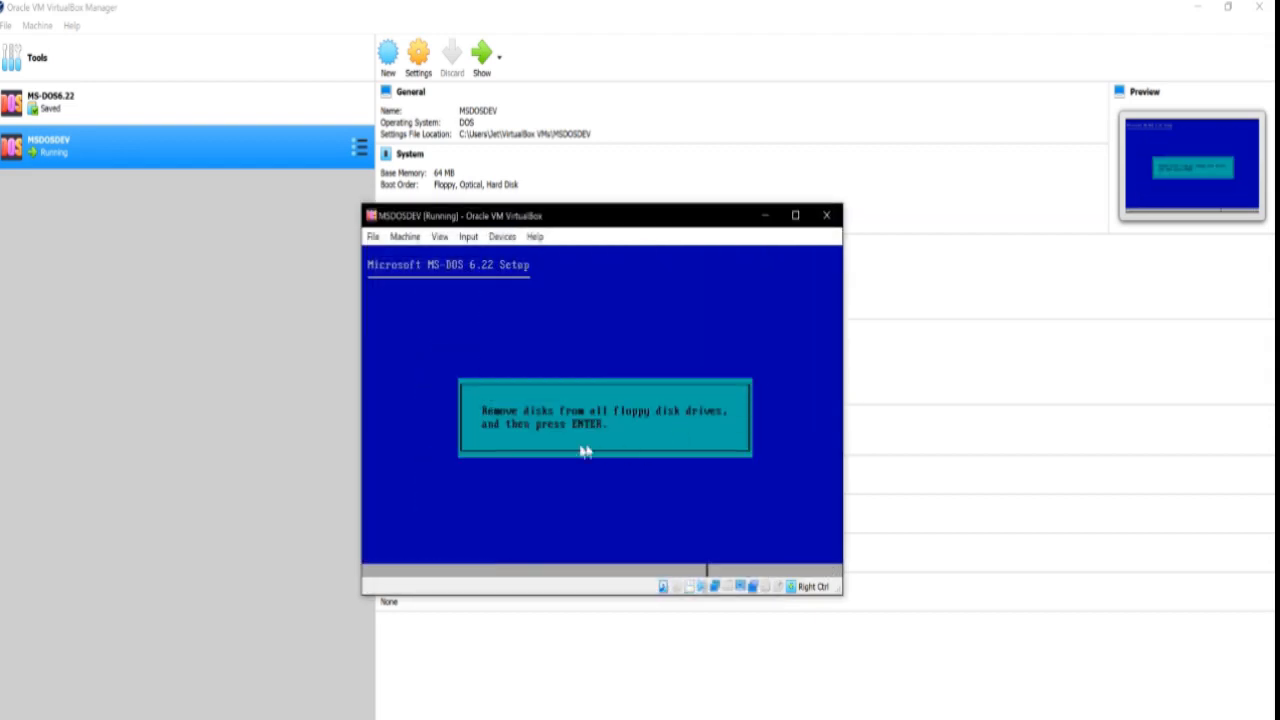
pyautogui.press('Return')
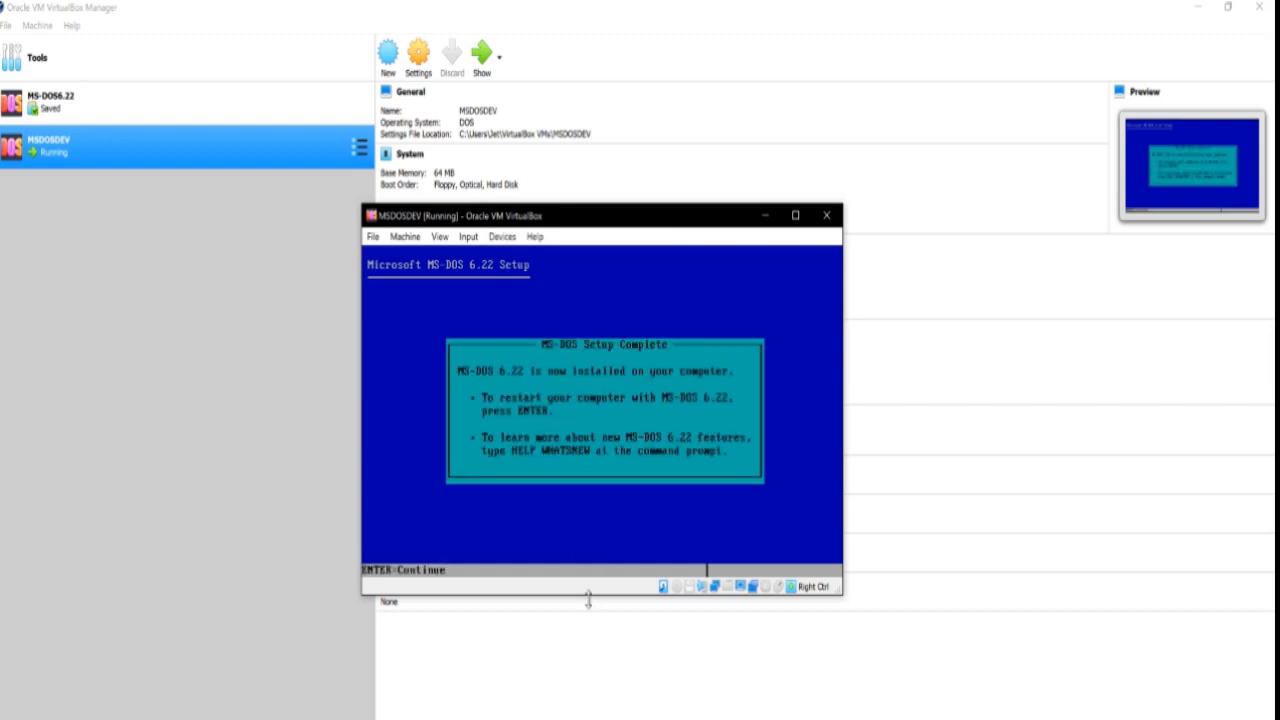
pyautogui.press('Return')
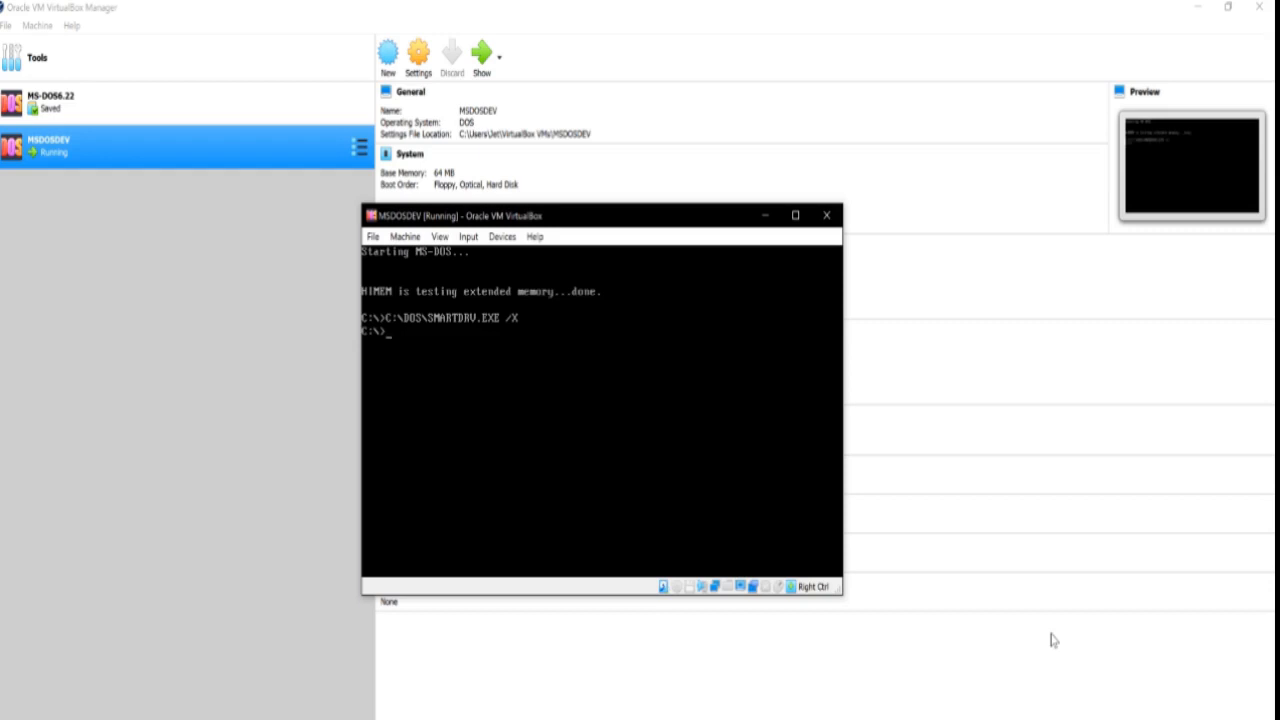
# - Display the contents of autoexec.bat and check the installed MS-DOS version with the ver command
pyautogui.write('type autoexec.bat')
pyautogui.press('Return')
pyautogui.write('ver')
pyautogui.press('Return')
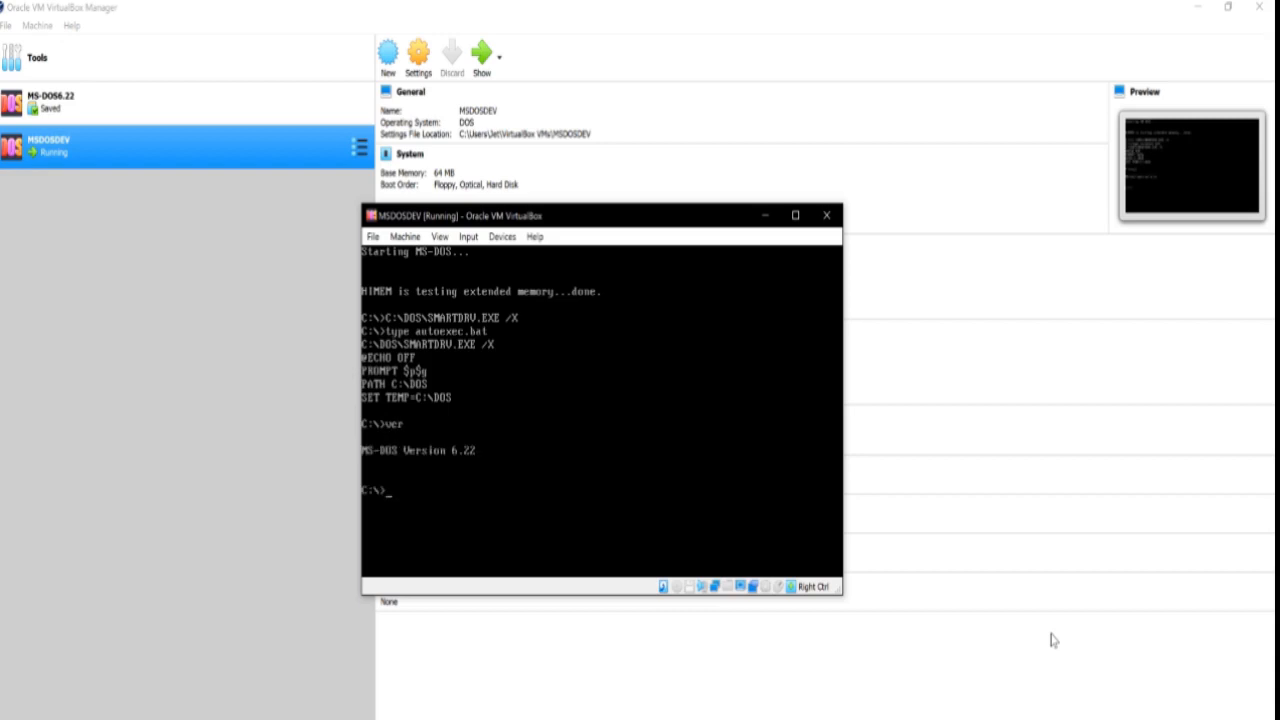
# - Change to the dos directory and list its files including subdirectories with dir/s
pyautogui.write('dos')
pyautogui.press('BackSpace')
pyautogui.press('BackSpace')
pyautogui.press('BackSpace')
pyautogui.write('cd dos')
pyautogui.press('Return')
pyautogui.write('dir/s')
pyautogui.press('Return')
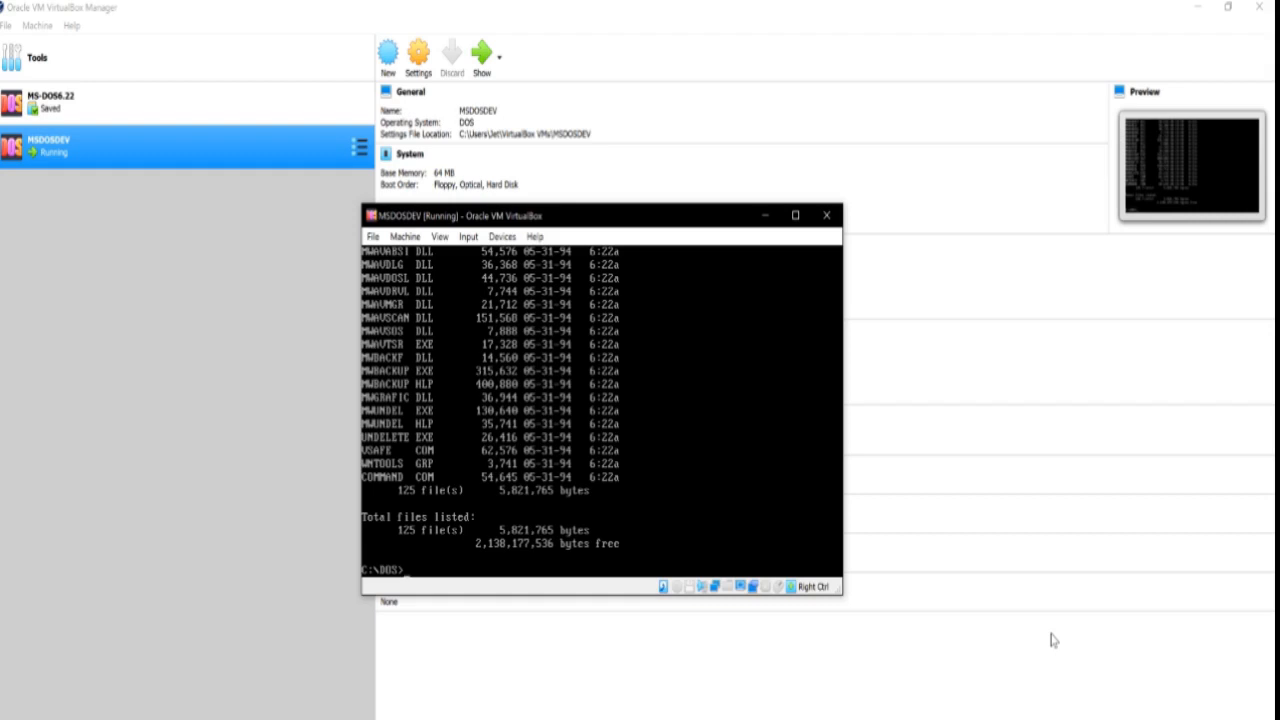
# - List the DOS directory in wide format with dir/w and again page by page with dir /w /p, through to the end
pyautogui.write('dir/w')
pyautogui.press('Return')
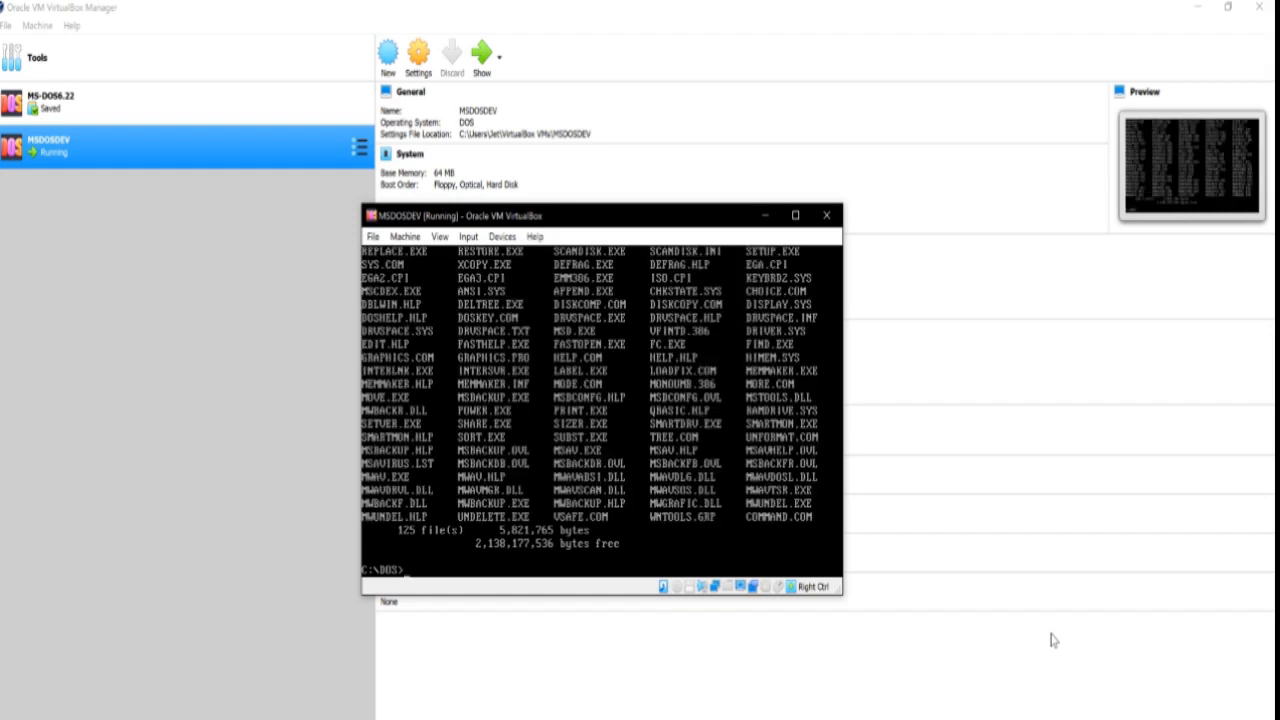
pyautogui.write('d')
pyautogui.press('BackSpace')
pyautogui.write('dir /w /p')
pyautogui.press('Return')
pyautogui.press('Return')
pyautogui.press('Return')
# - Return to the root directory of drive C with cd.
pyautogui.write('cd')
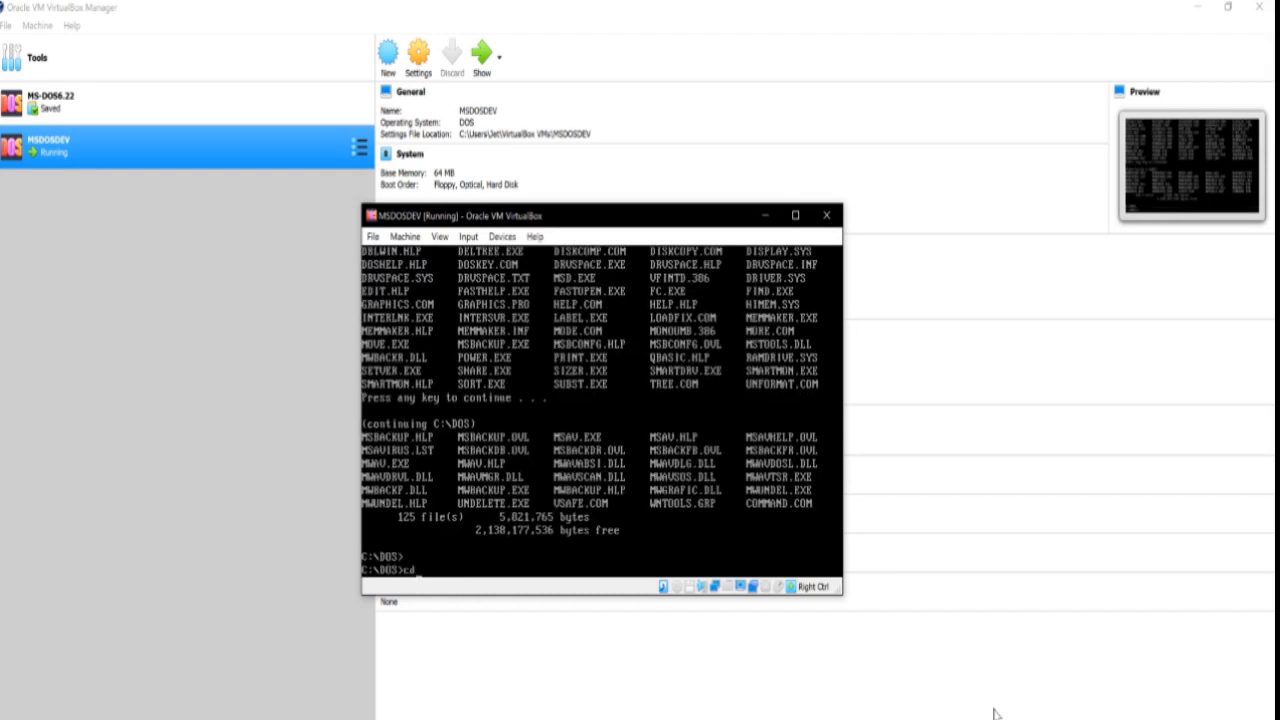
pyautogui.write('..')
pyautogui.press('Return')
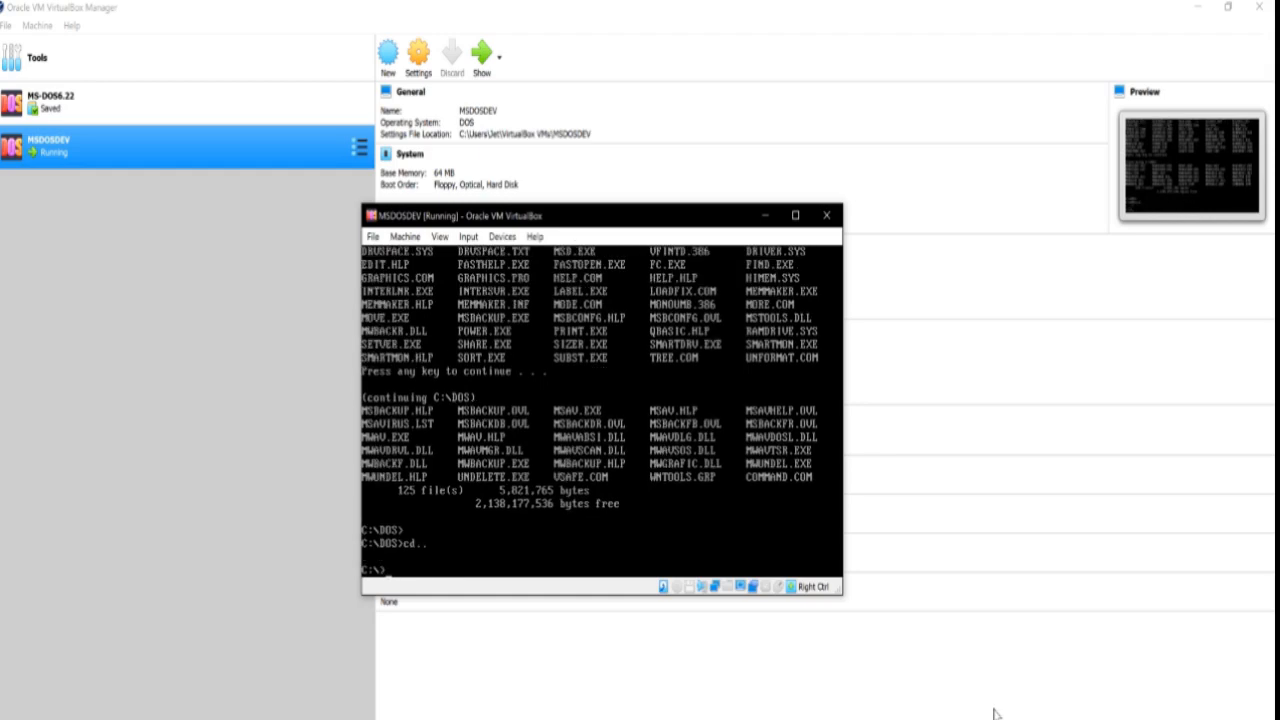